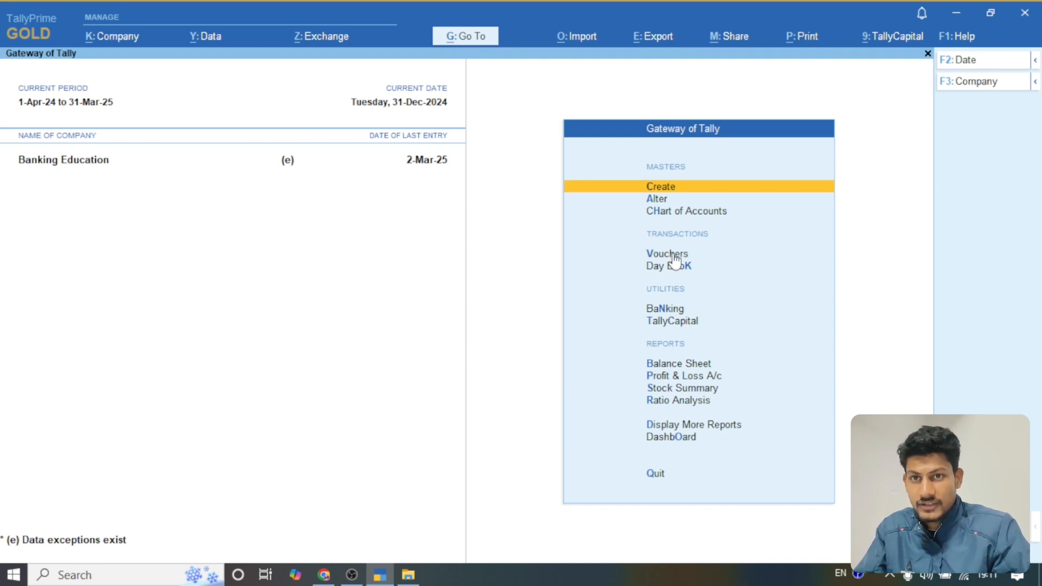
Step: Open voucher entry and select the customer's ledger as the sales voucher's party account
left_click(674, 254)
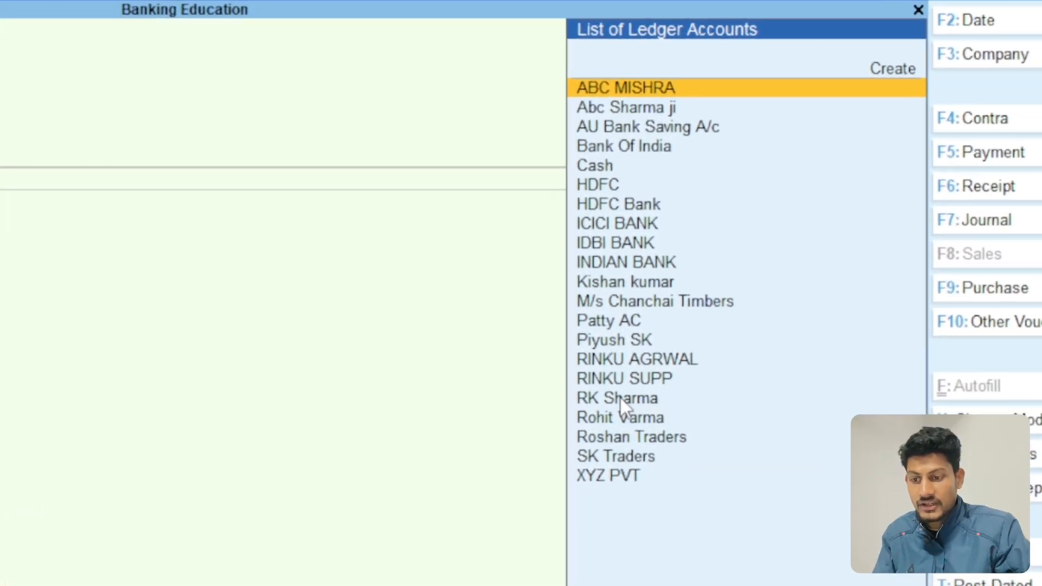
left_click(620, 398)
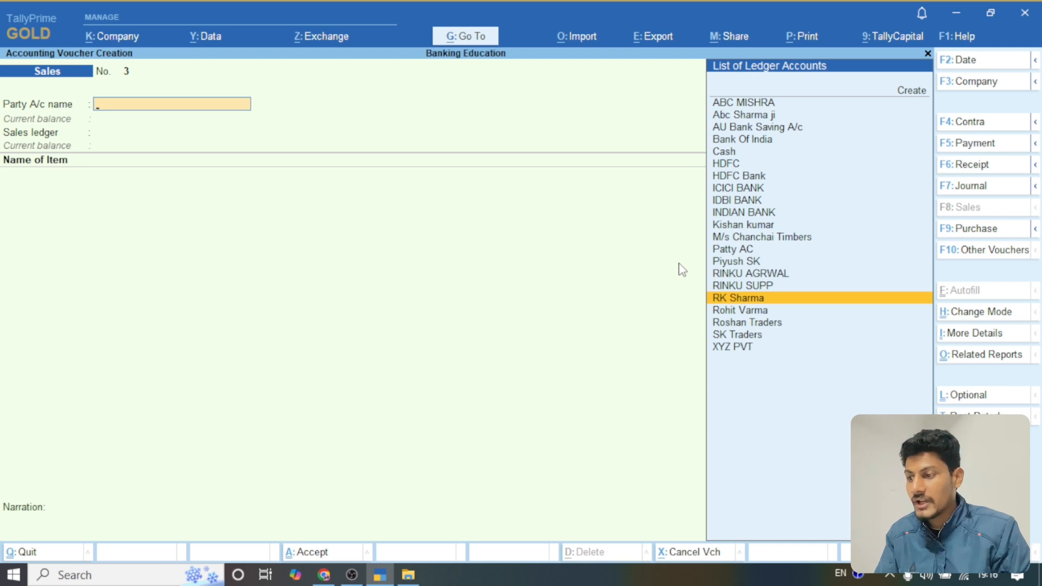
key("Return")
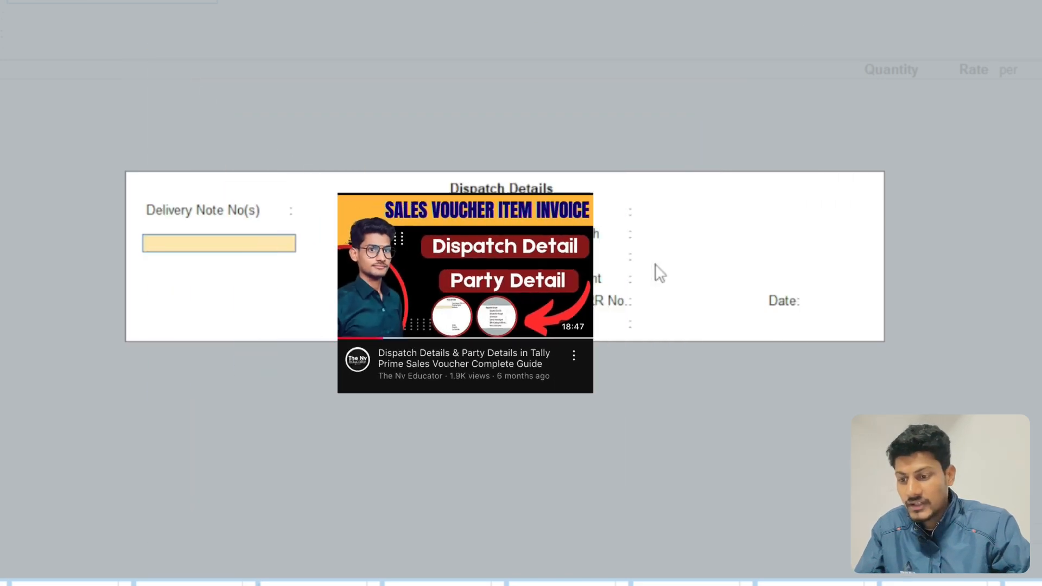
Step: Fill in the dispatch details with the carrier's name, bill of lading number, date 31-Dec-24 and motor vehicle number
key("Return")
key("Return")
key("Return")
key("Return")
key("Return")
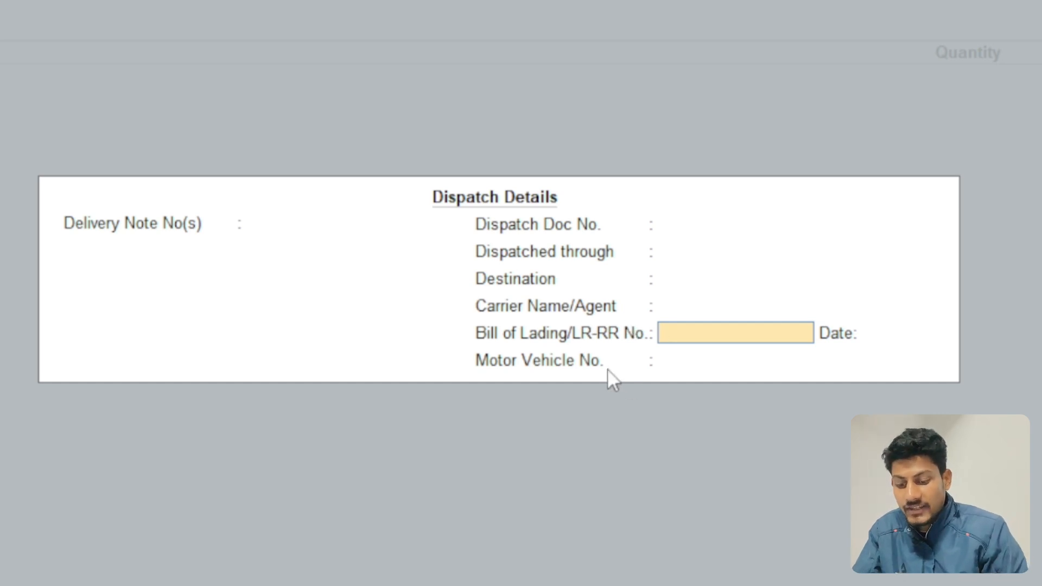
key("Return")
key("Return")
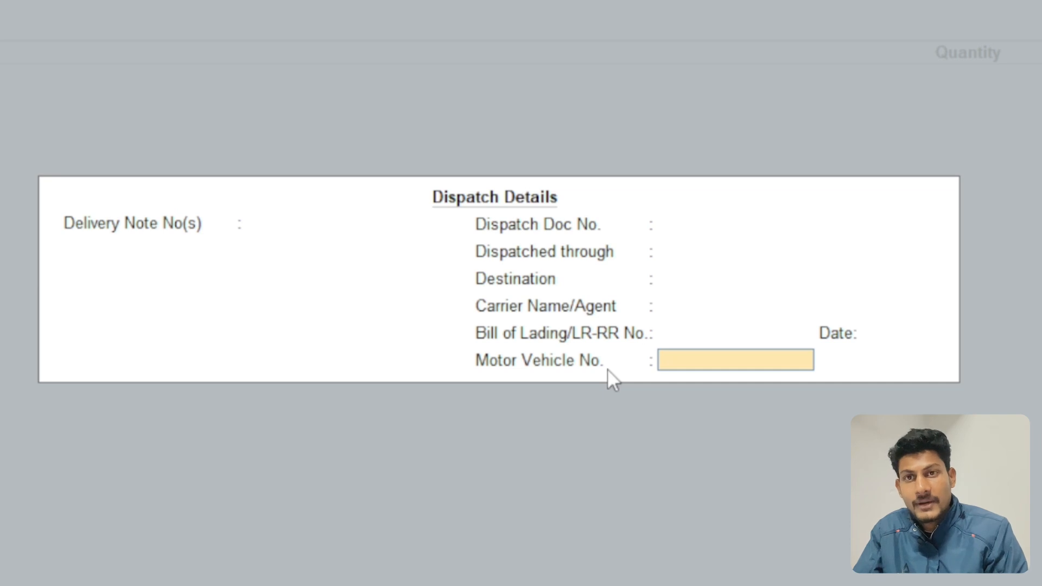
type("MP42M1966")
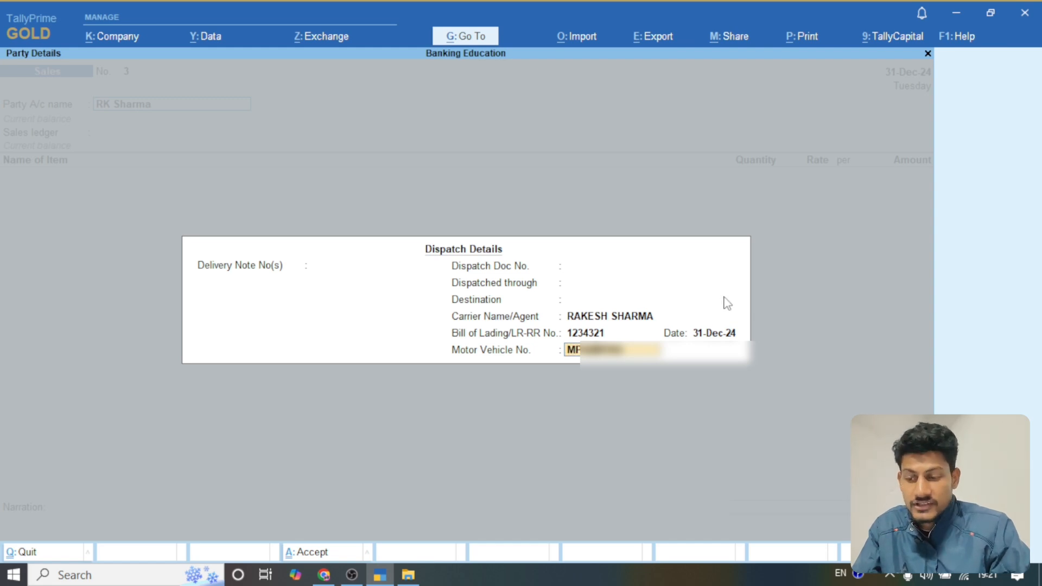
key("Return")
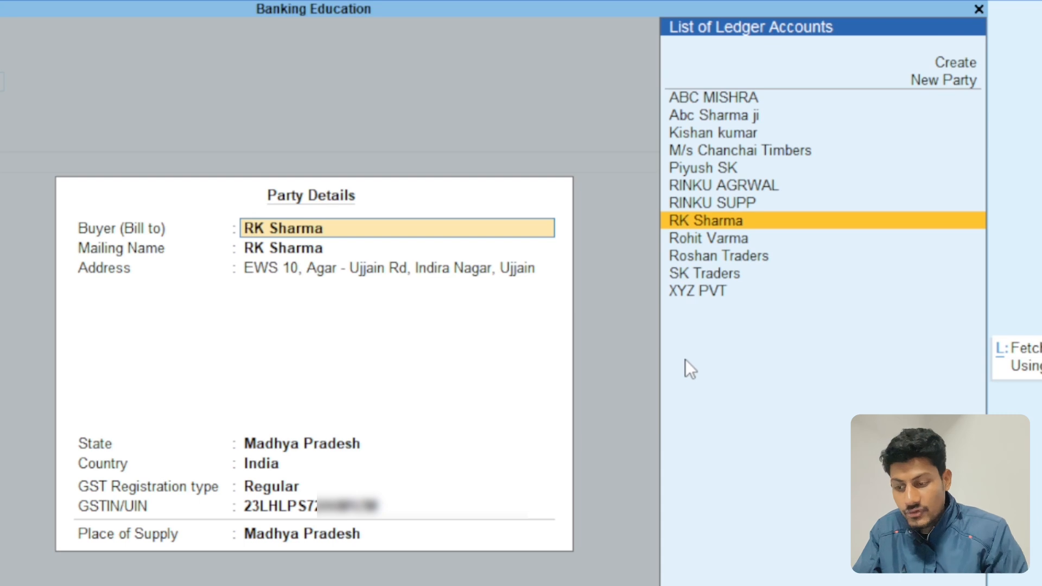
Step: Accept the buyer's party details with Madhya Pradesh as place of supply, and choose SALES A/c as the sales ledger
key("Return")
key("Return")
key("Return")
key("Return")
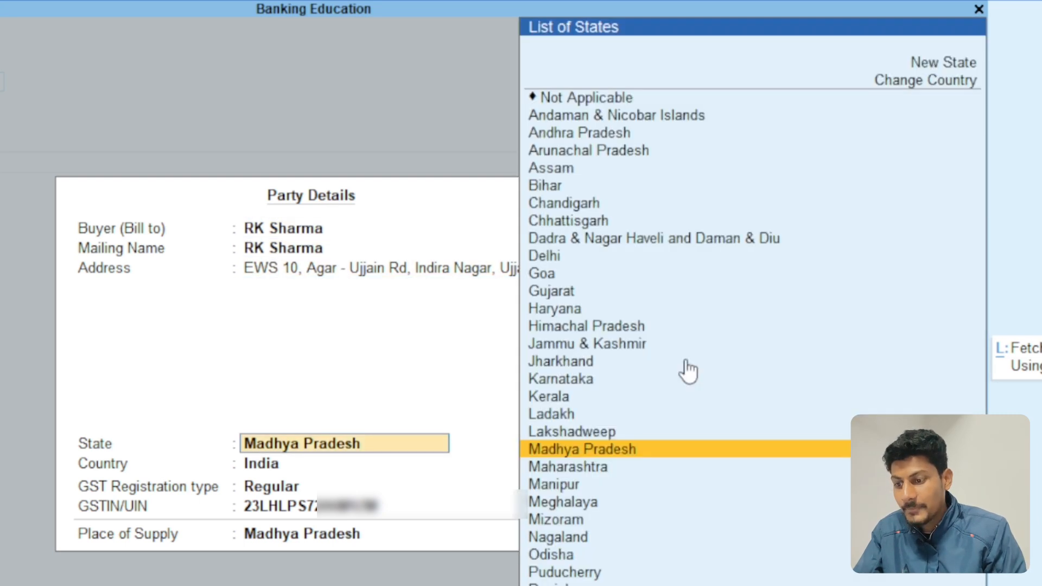
key("Return")
key("Return")
key("Return")
key("Return")
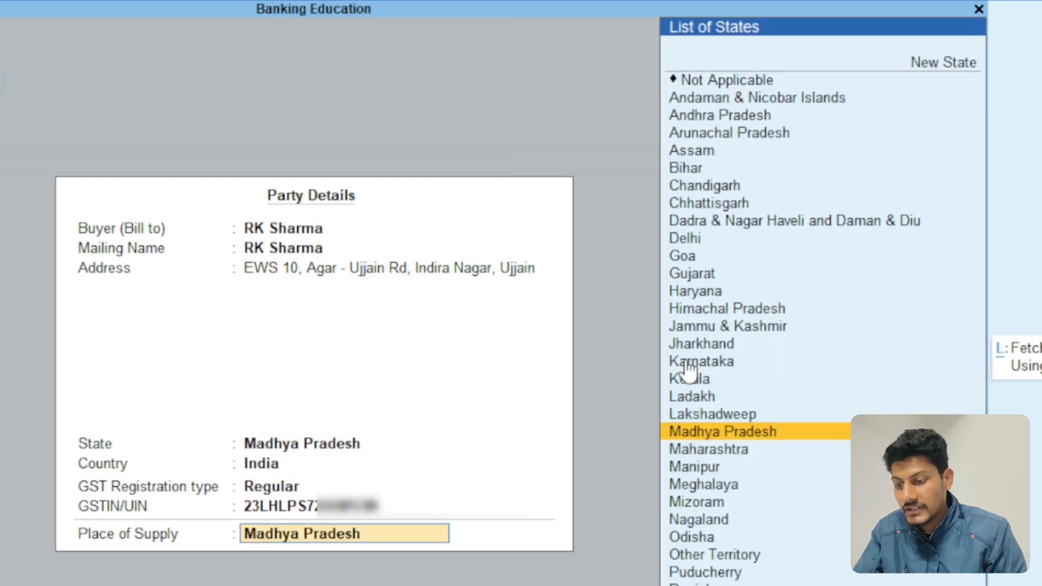
key("Return")
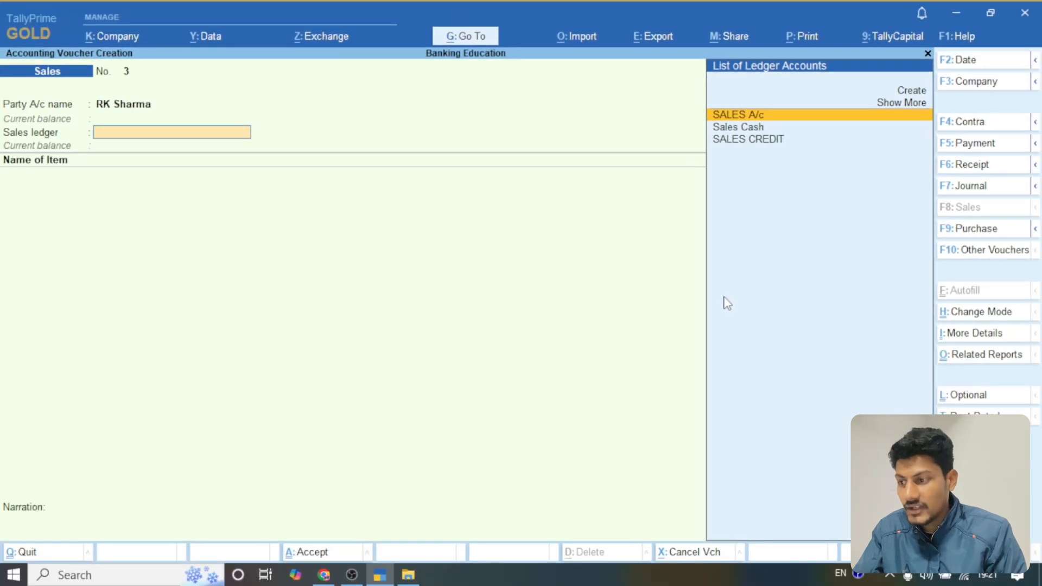
key("Return")
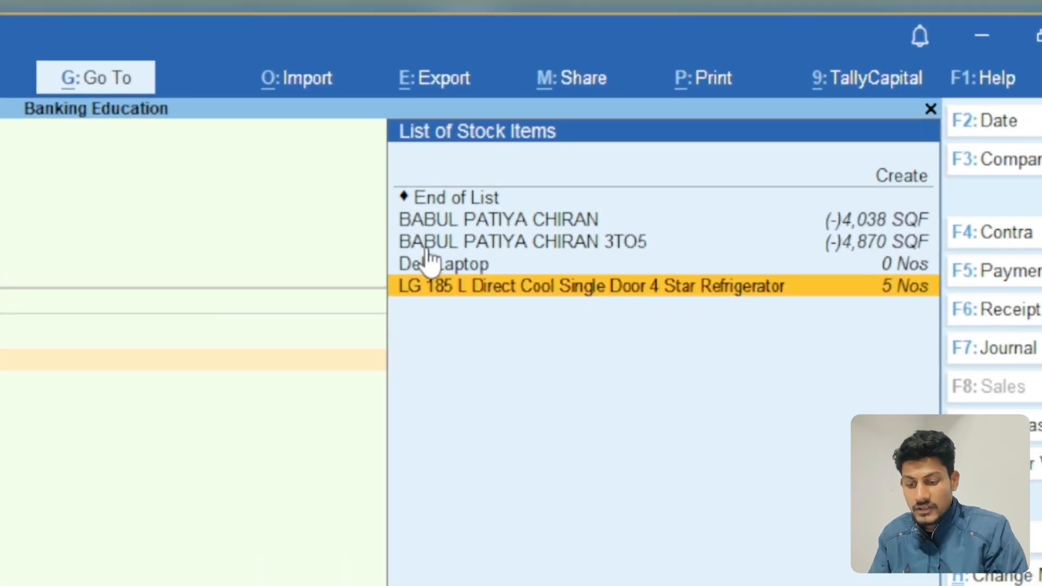
Step: Add the LG 185 L Direct Cool Single Door 4 Star Refrigerator with quantity 4 Nos and rate 18,500
key("Return")
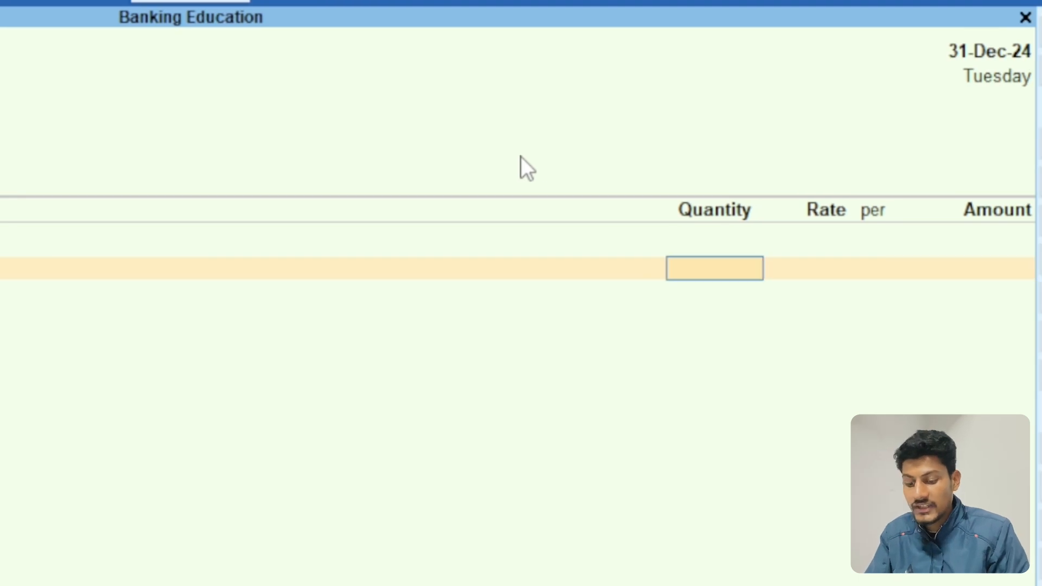
type("4")
key("Return")
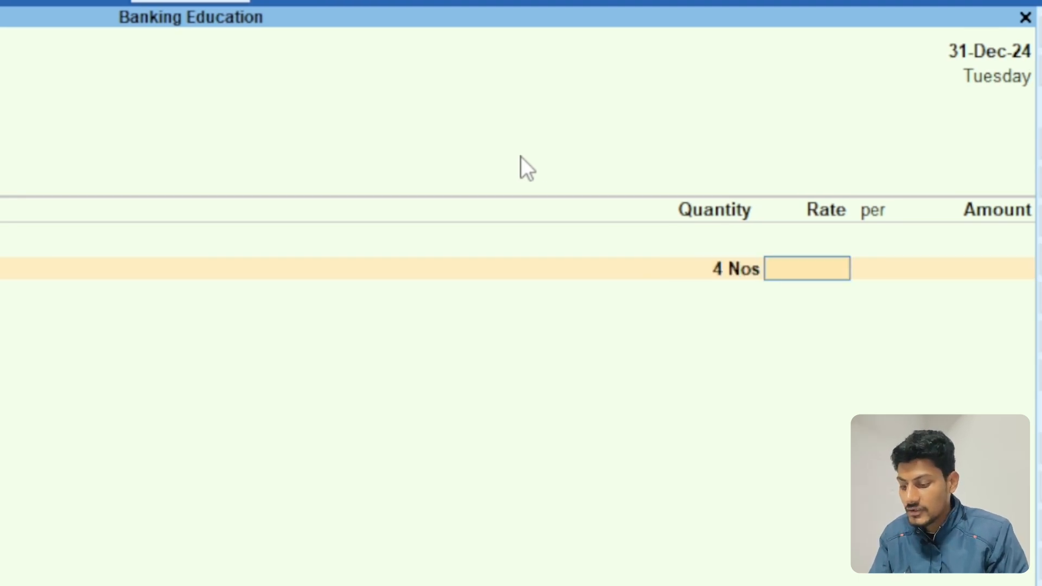
type("18500")
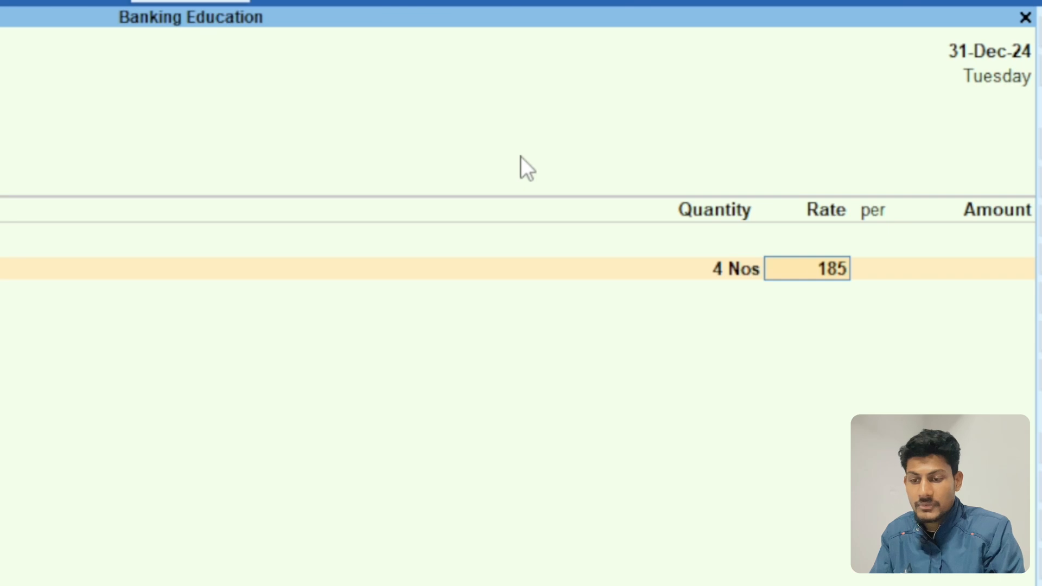
key("Return")
key("Return")
key("Return")
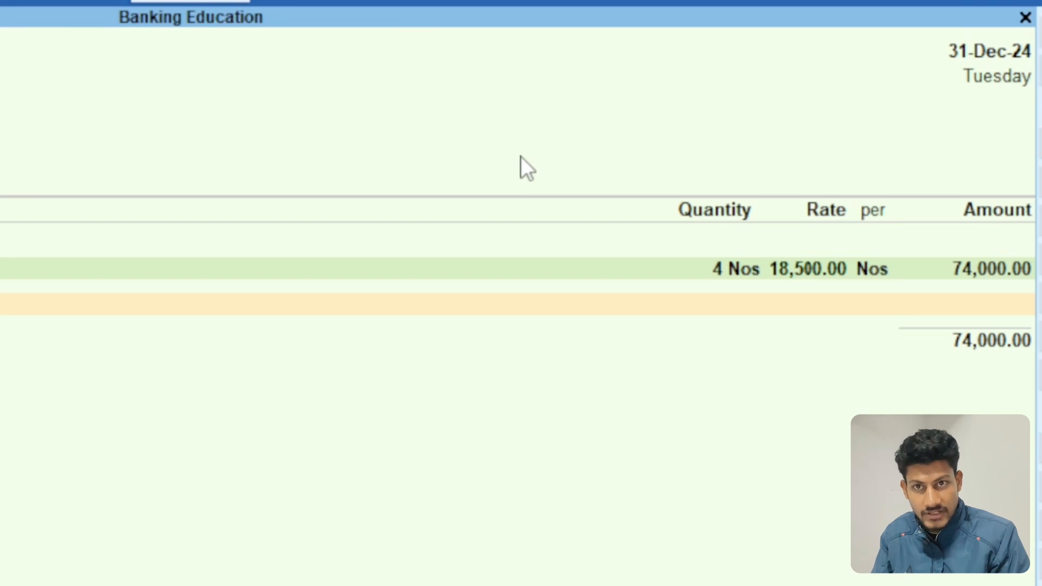
Step: Change the refrigerator's quantity to 8 Nos and finish the item list
key("BackSpace")
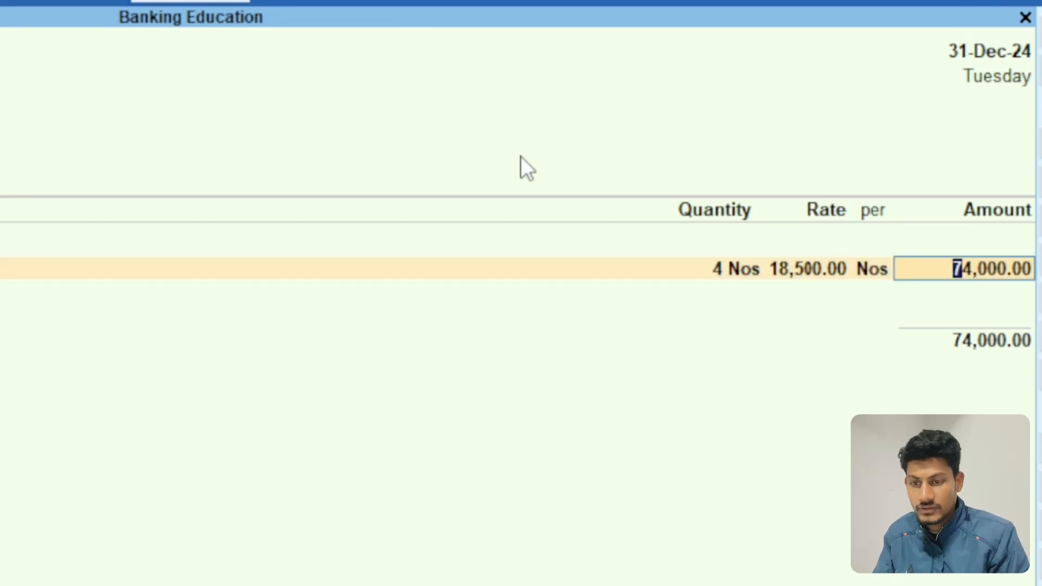
key("BackSpace")
key("BackSpace")
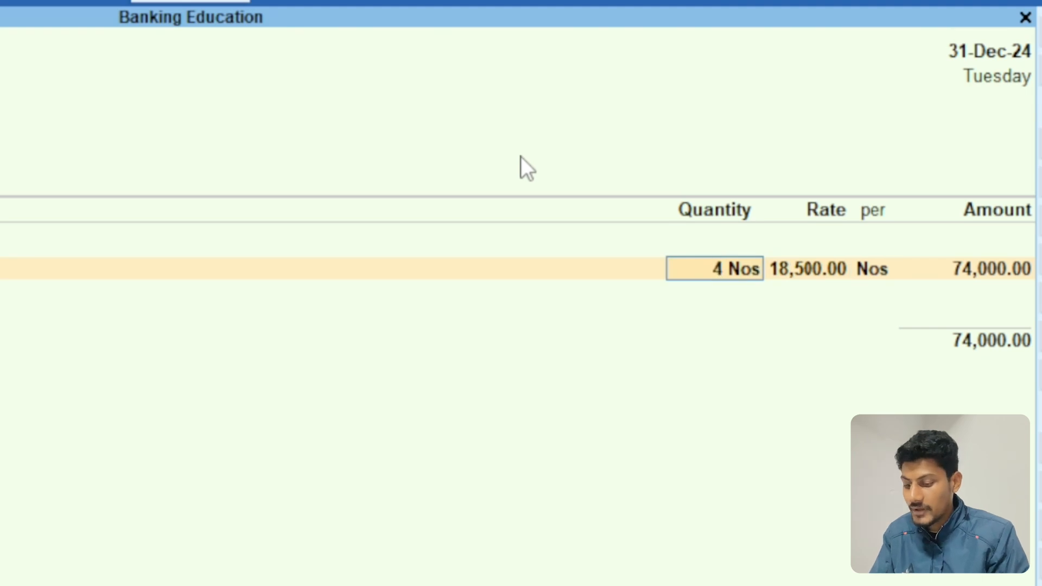
type("8")
key("Return")
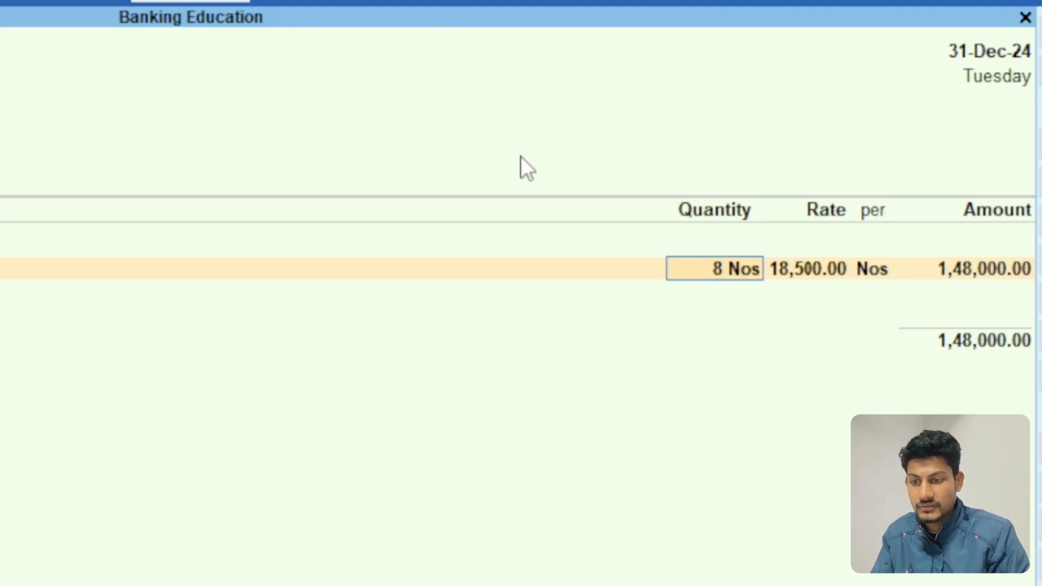
key("Return")
key("Return")
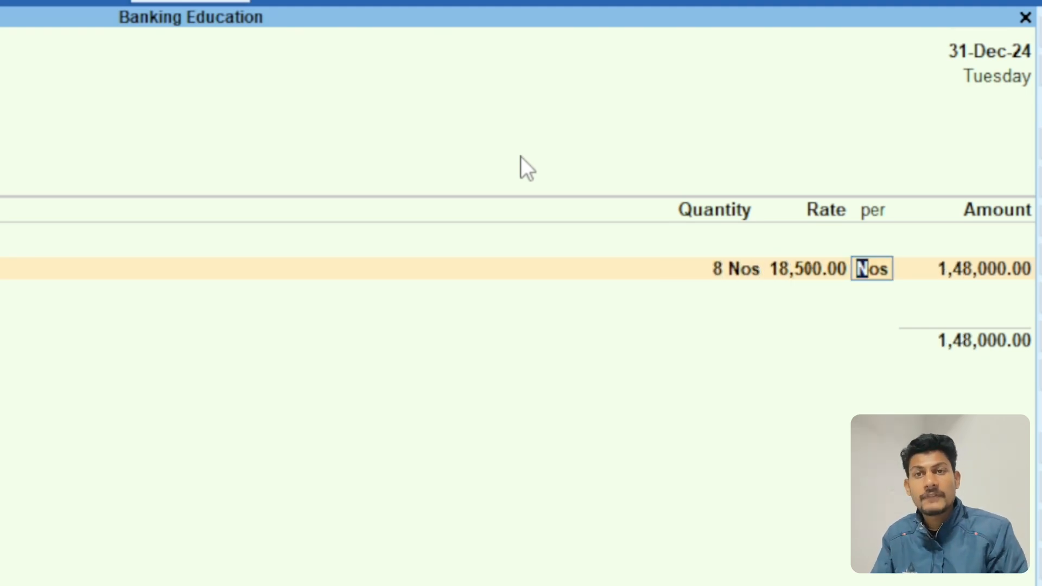
key("Return")
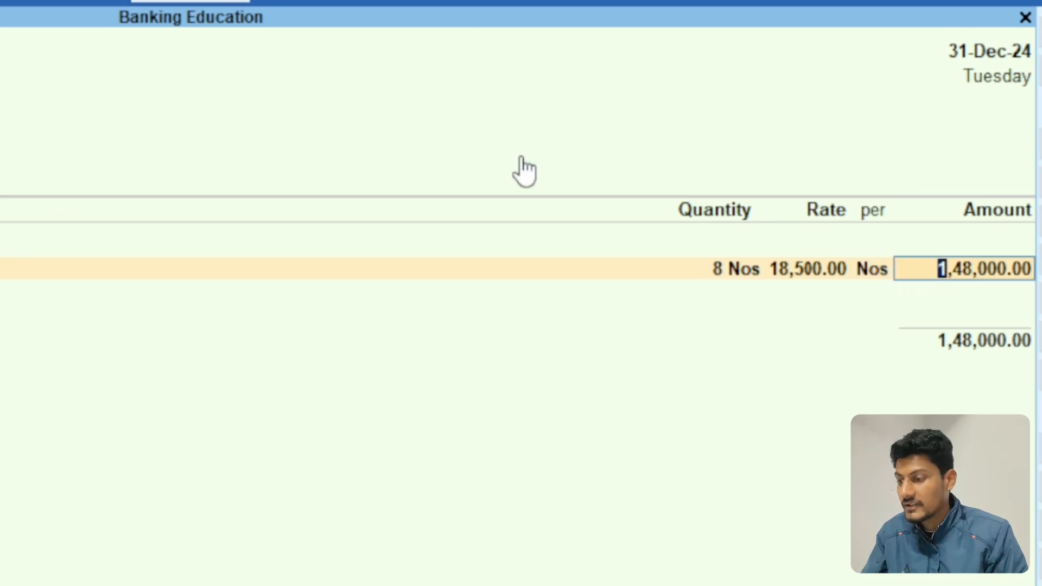
key("Return")
key("Return")
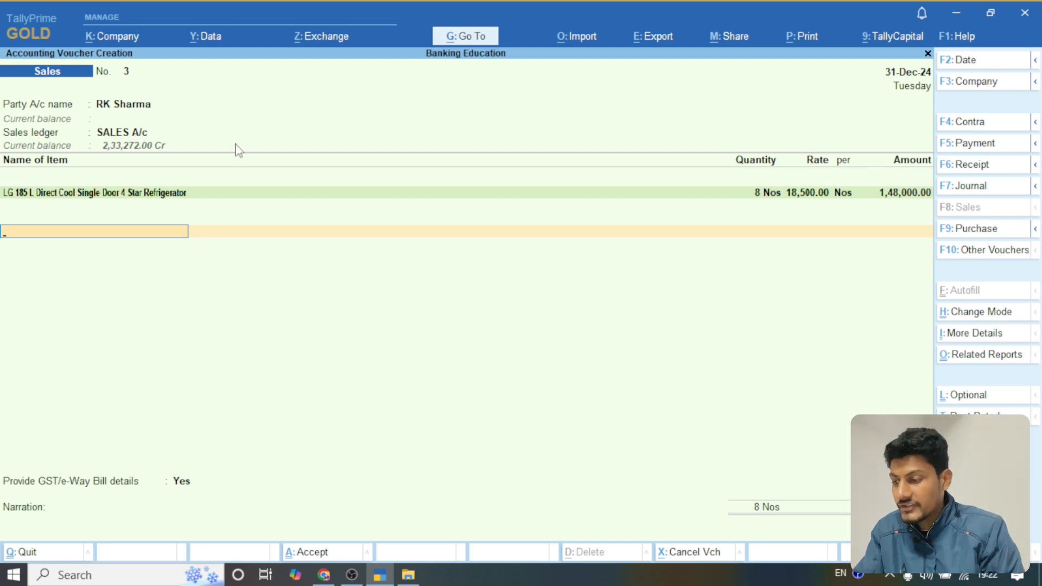
Step: Add the Output CGST and Output SGST tax ledgers beneath the stock item
key("Return")
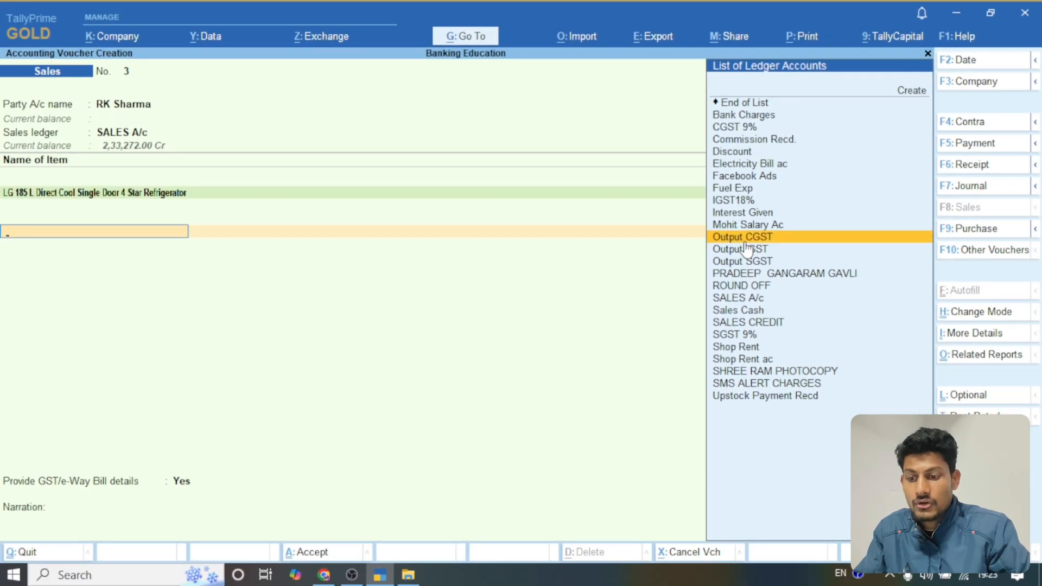
left_click(746, 242)
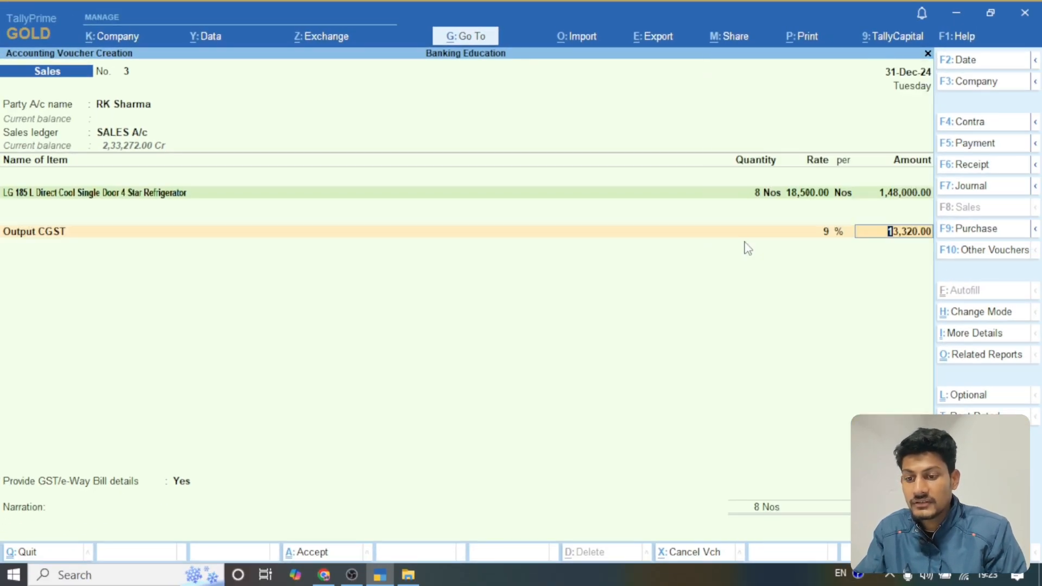
key("Return")
type("O")
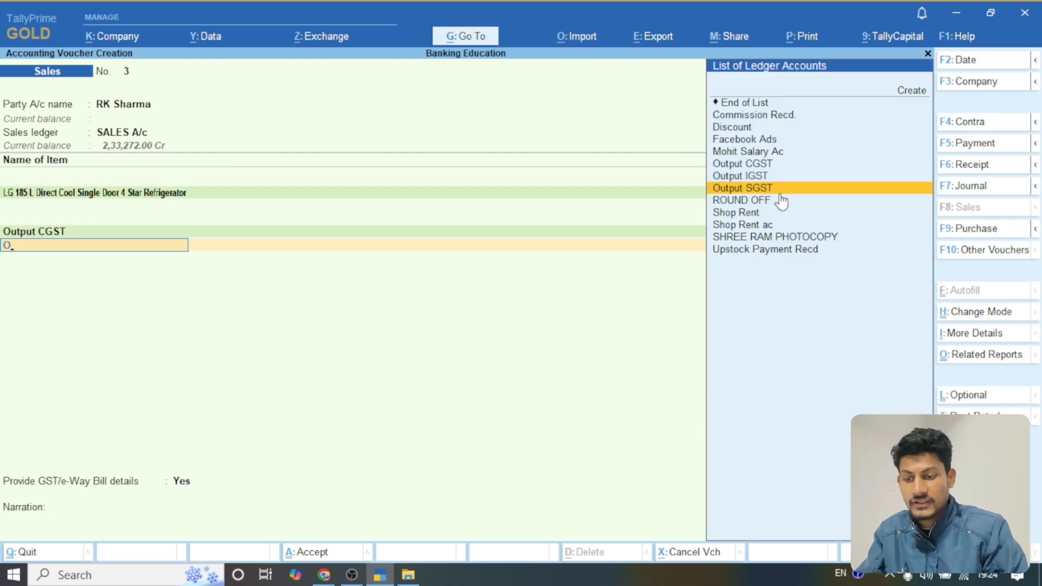
left_click(780, 193)
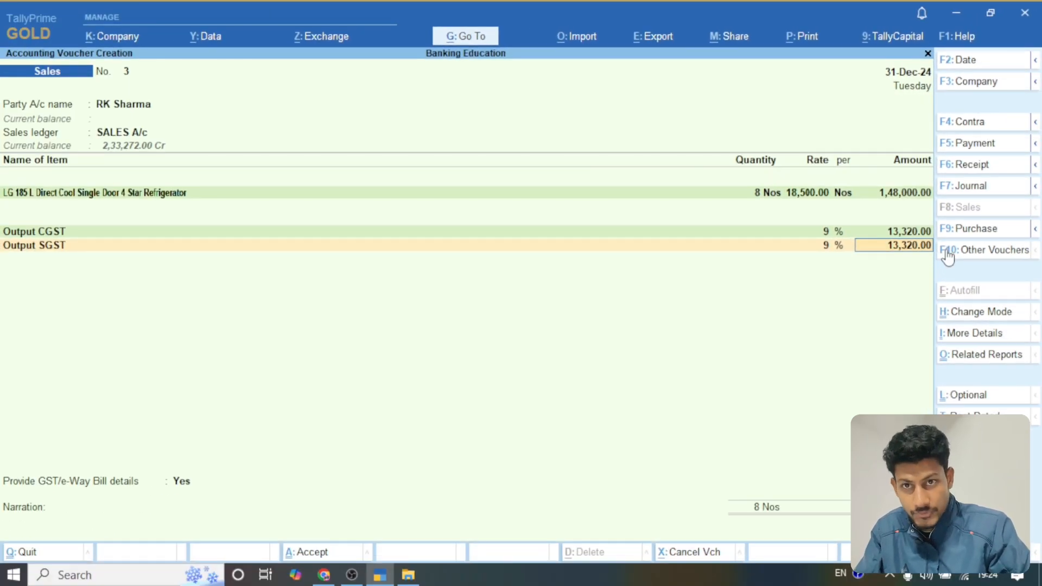
key("Return")
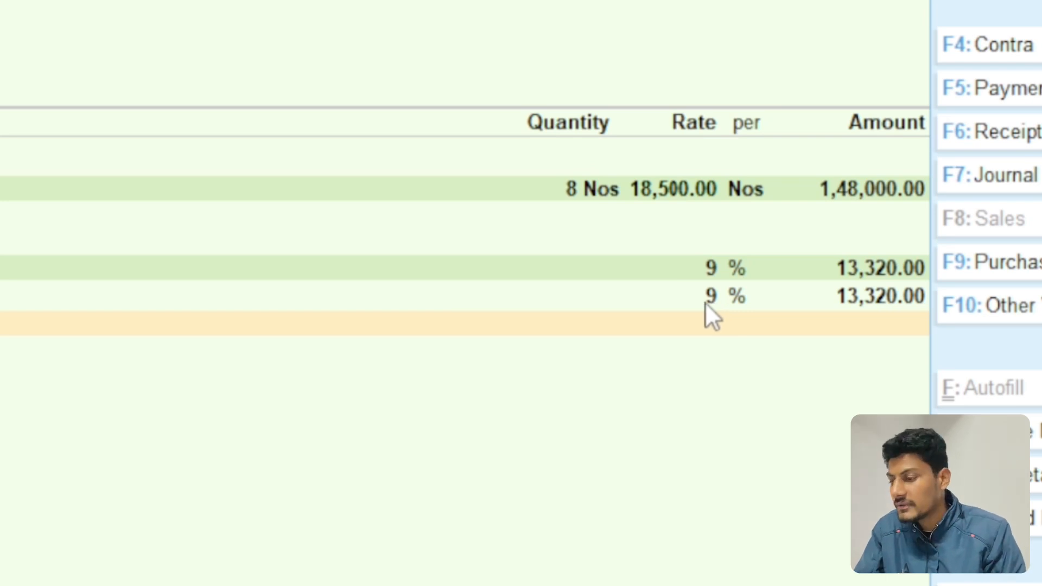
Step: Finish the ledger list, choose Yes for providing GST/e-Way Bill details, and set the dispatch place to AGAR
key("Return")
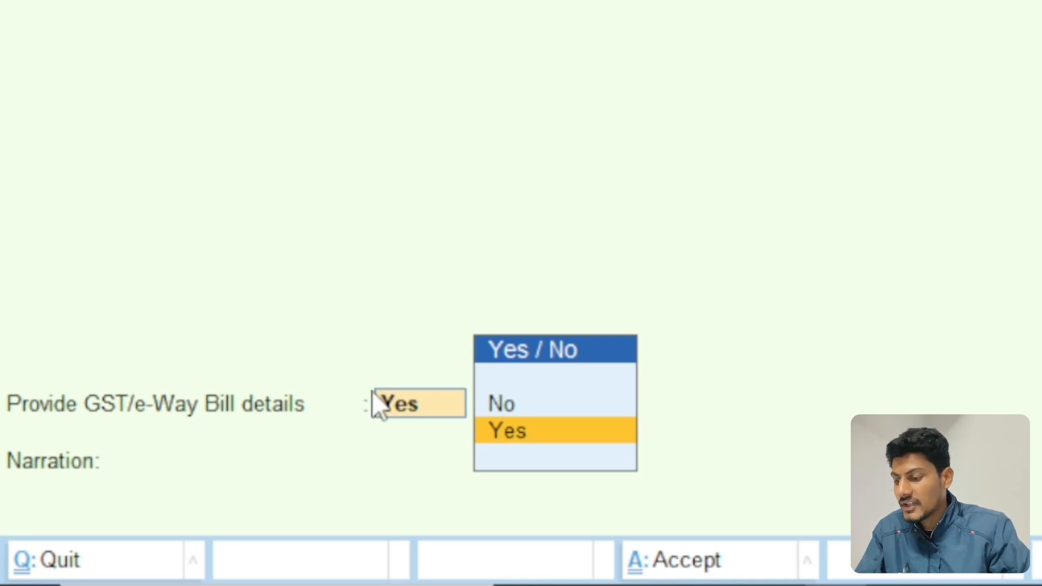
key("Return")
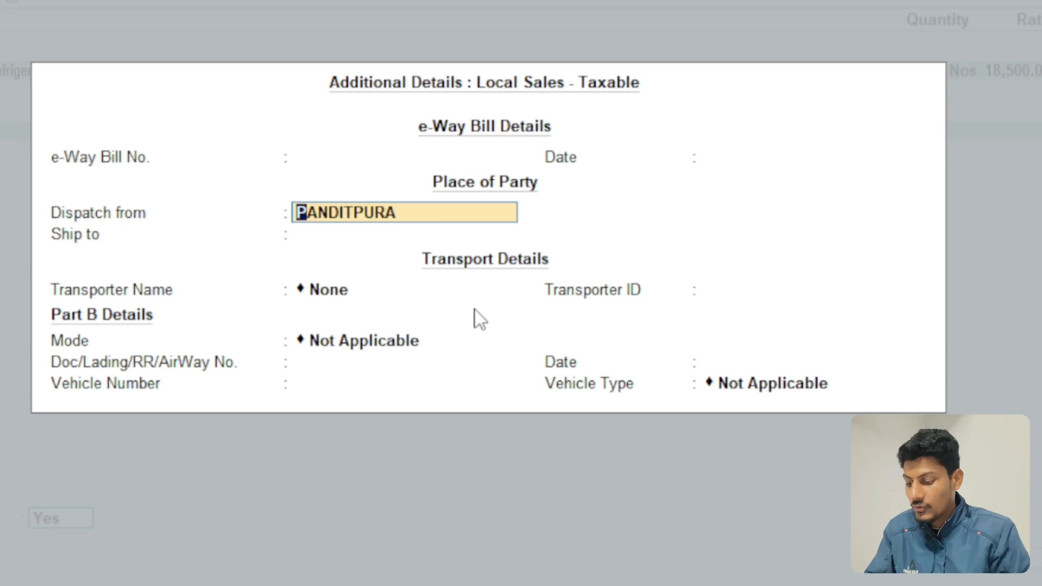
type("AGAR")
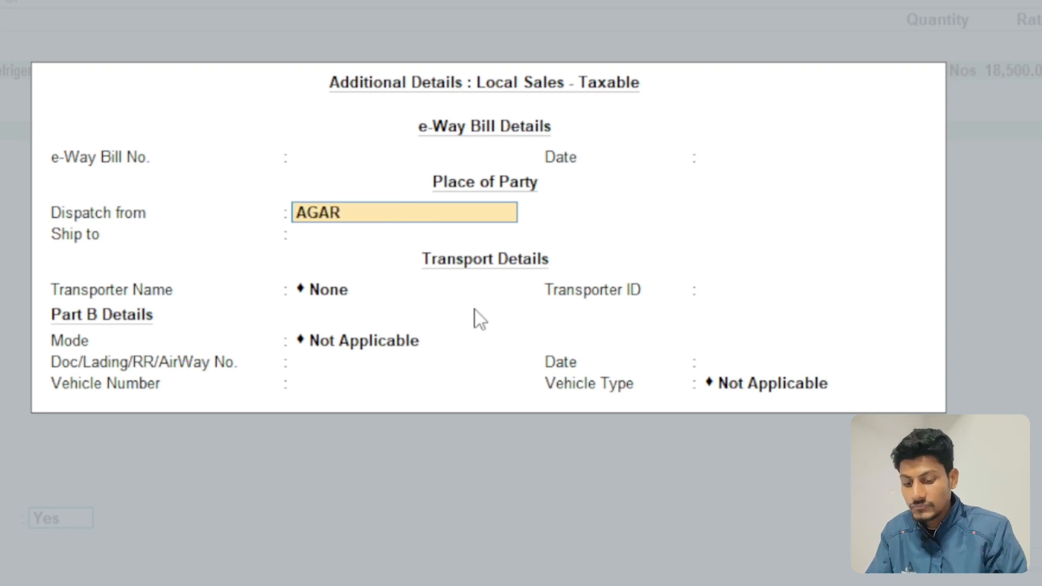
key("Return")
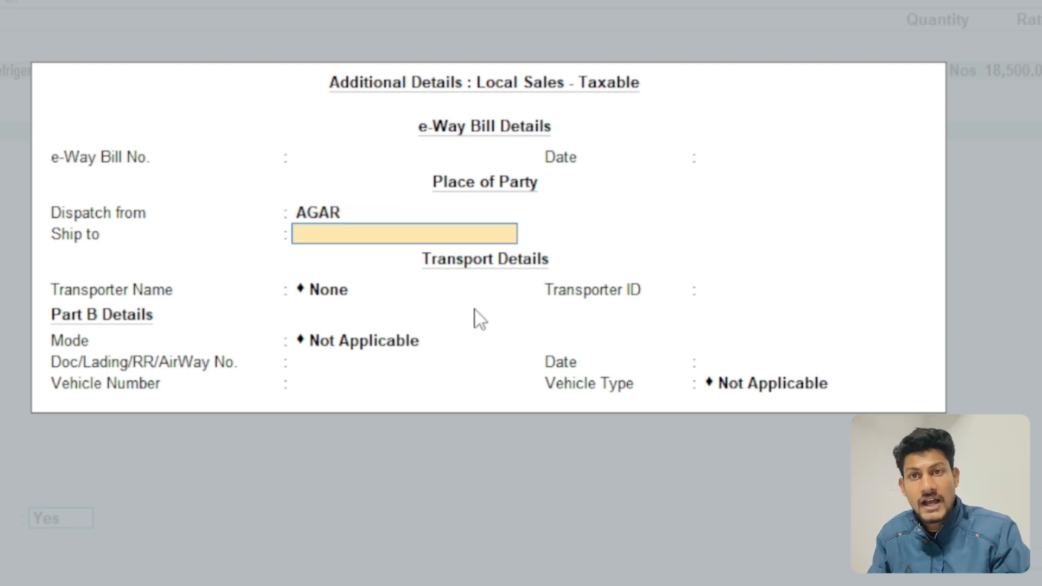
Step: Set the e-Way Bill's Ship to place to UJJAIN
type("UJJAIB")
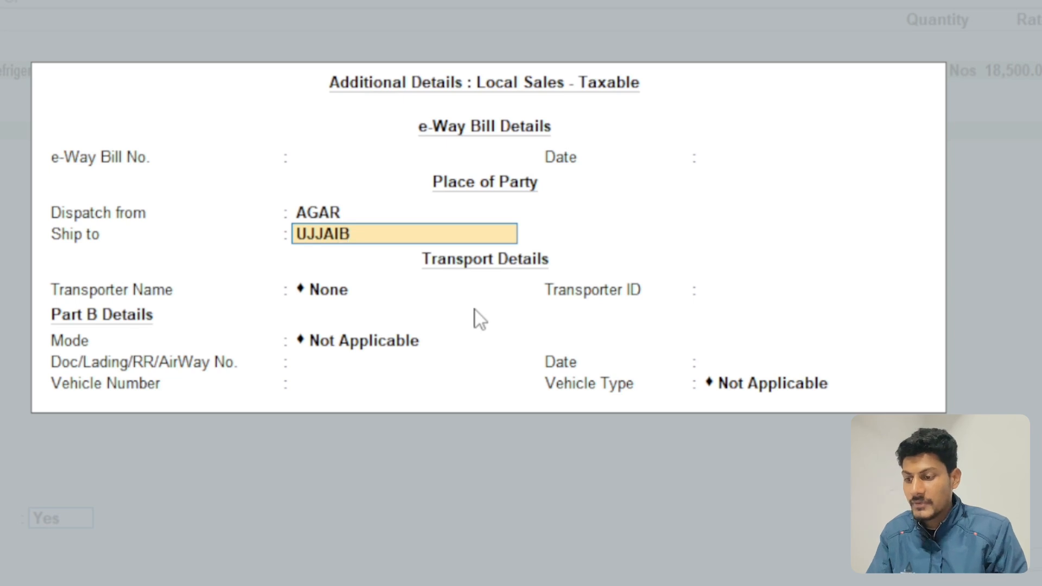
key("BackSpace")
key("BackSpace")
key("BackSpace")
key("BackSpace")
key("BackSpace")
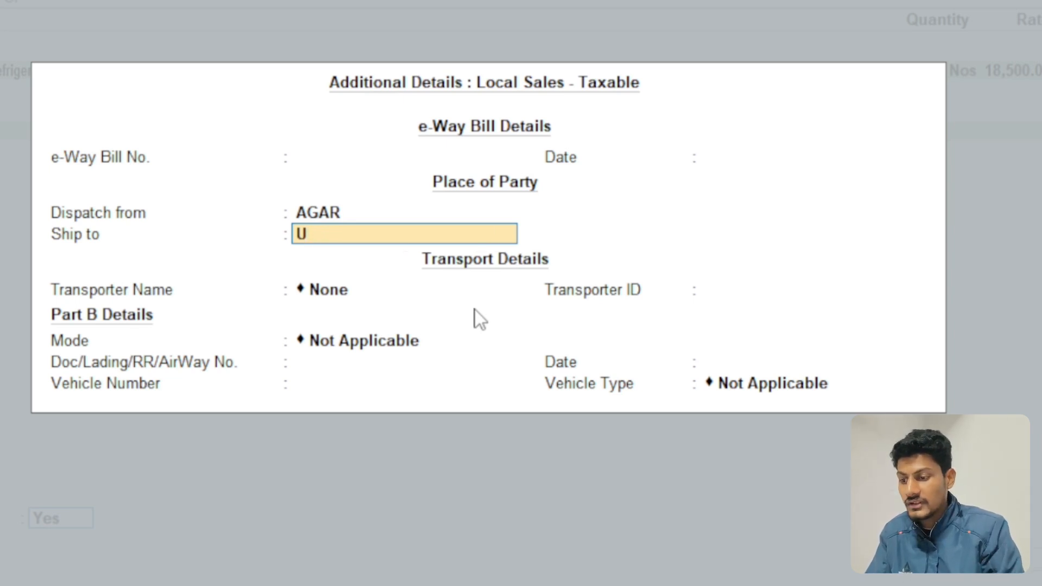
key("BackSpace")
type("U")
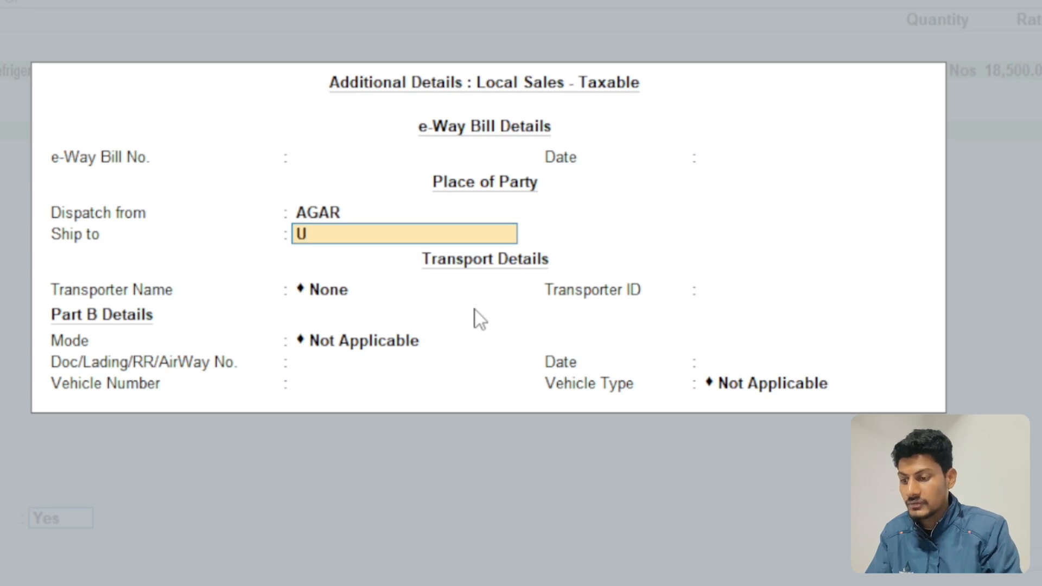
type("JJAIN")
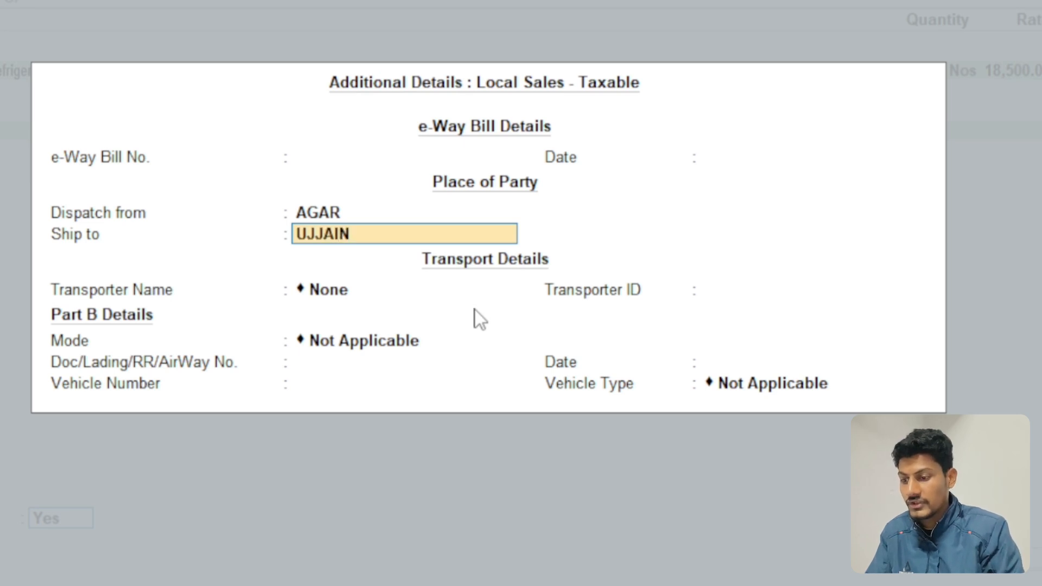
key("Return")
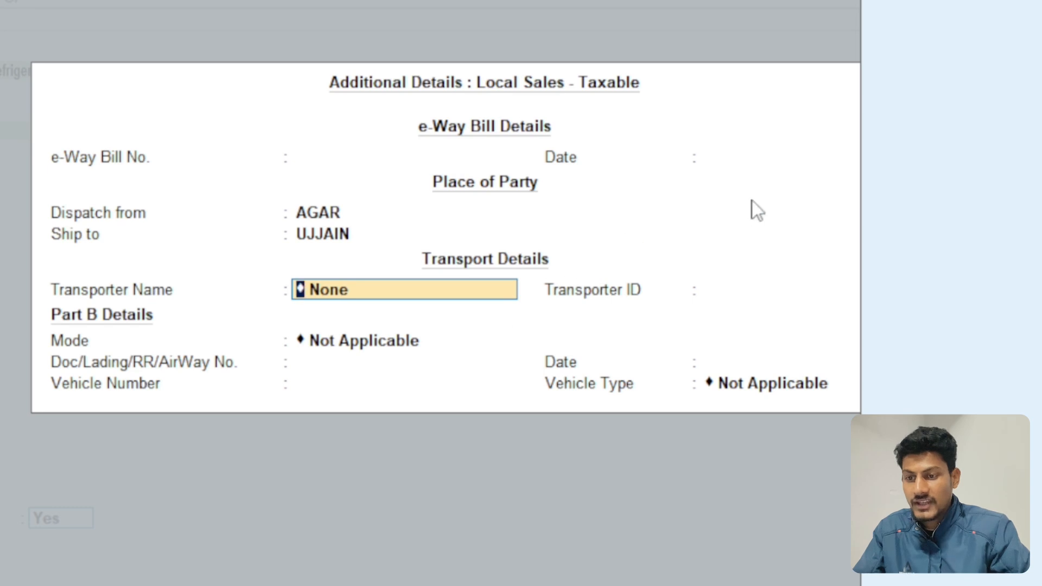
Step: Add a new transporter for the shipment, entering the transporter's name and keeping the transporter ID
key("Return")
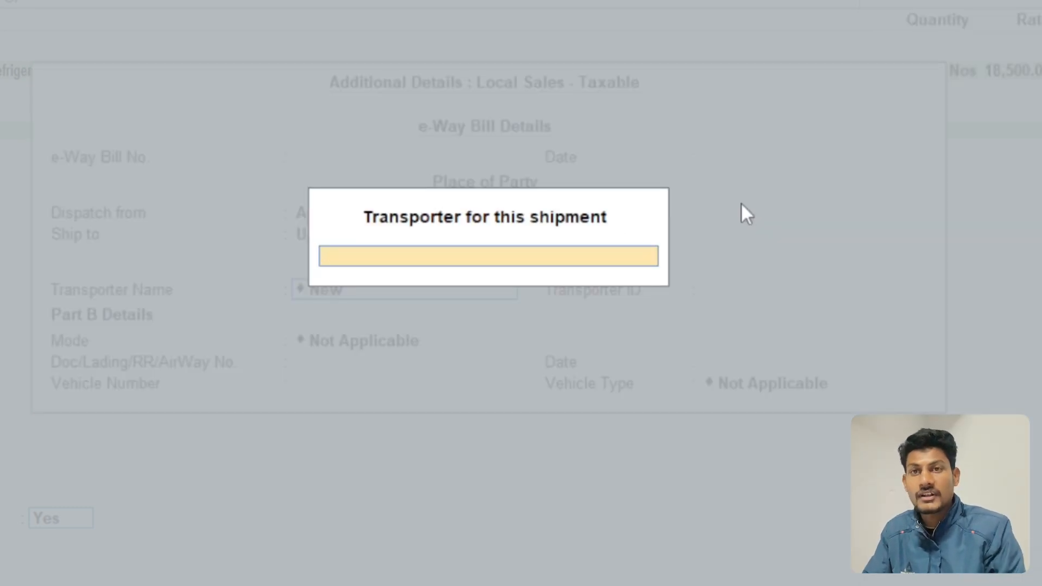
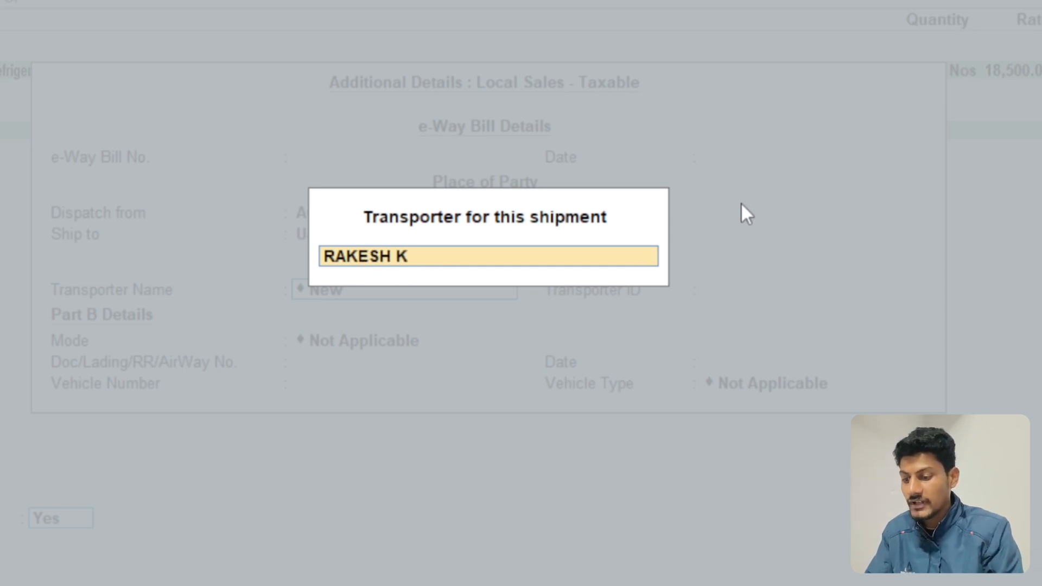
key("Return")
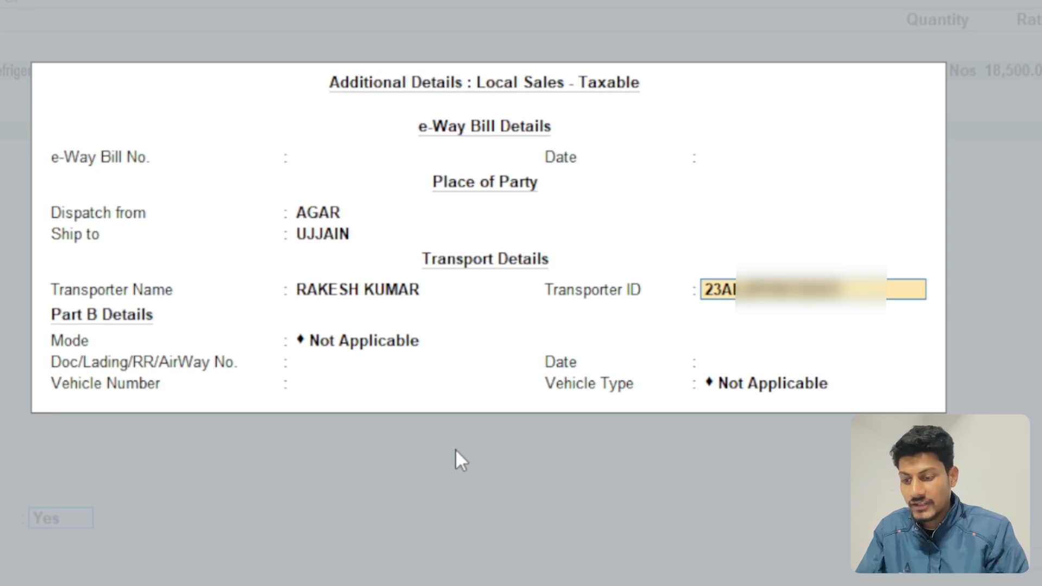
key("Return")
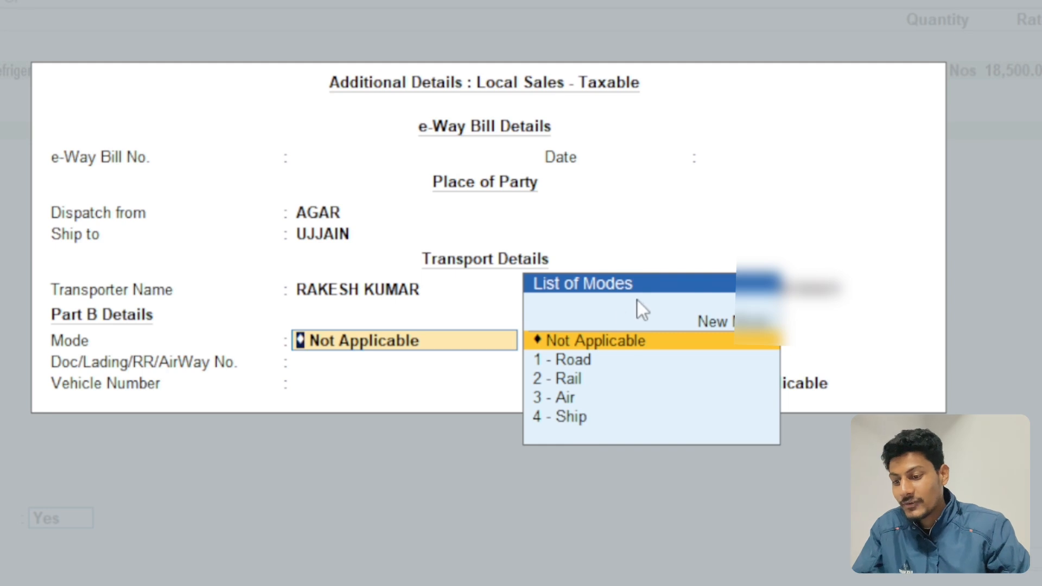
Step: Set the transport mode to Road, fill in the document number, date 31-Dec-24 and vehicle number, and choose Regular as the vehicle type
left_click(587, 361)
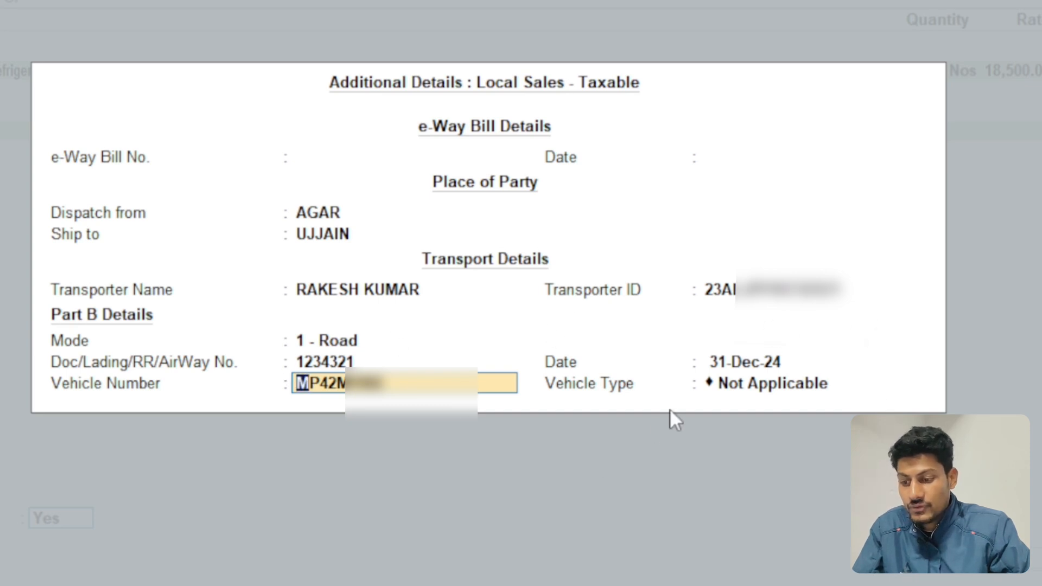
key("Return")
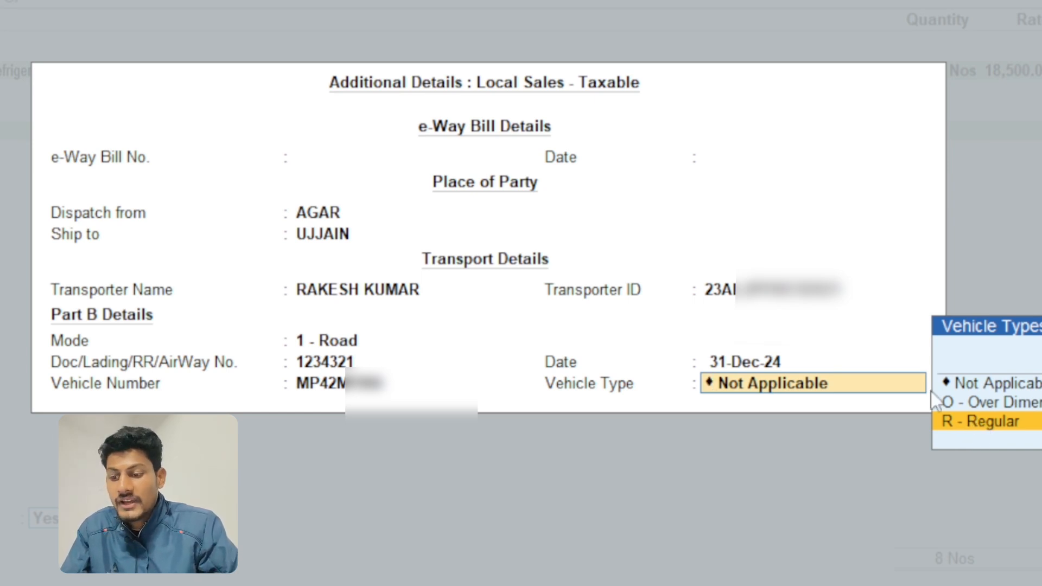
key("Return")
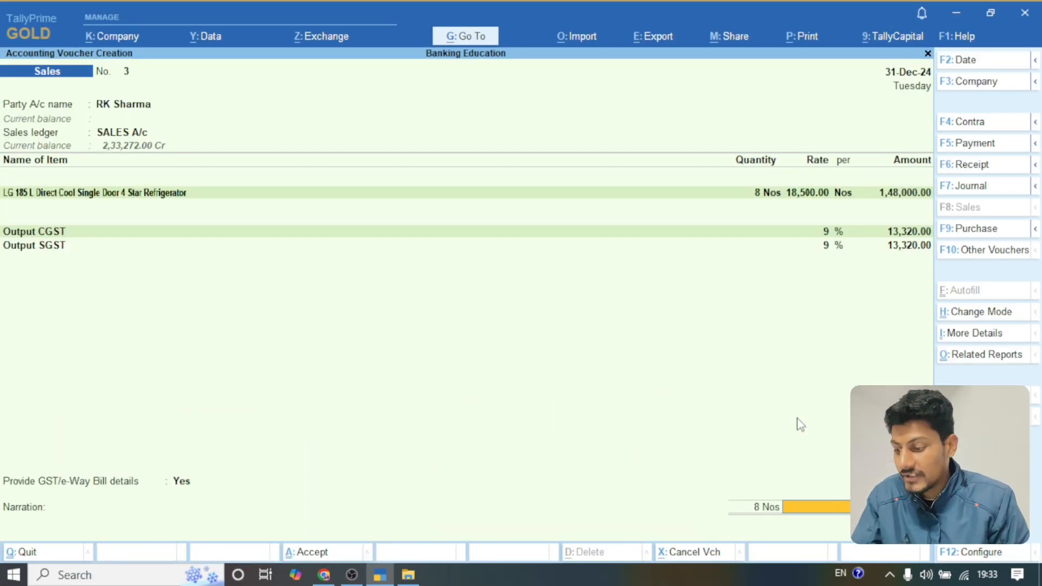
Step: Finish the e-Way Bill details and allocate the party's full bill amount as On Account
key("Return")
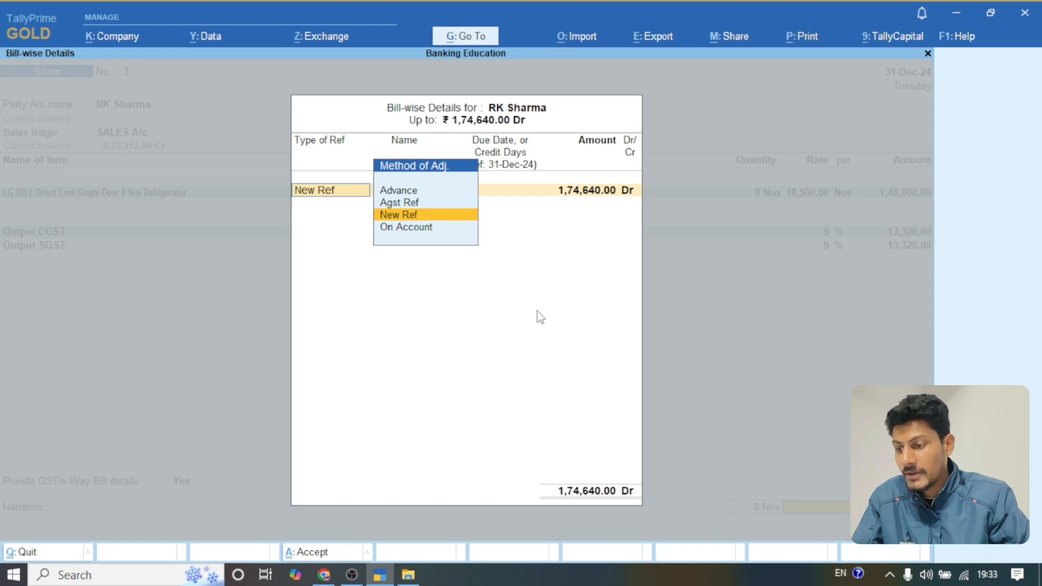
left_click(406, 230)
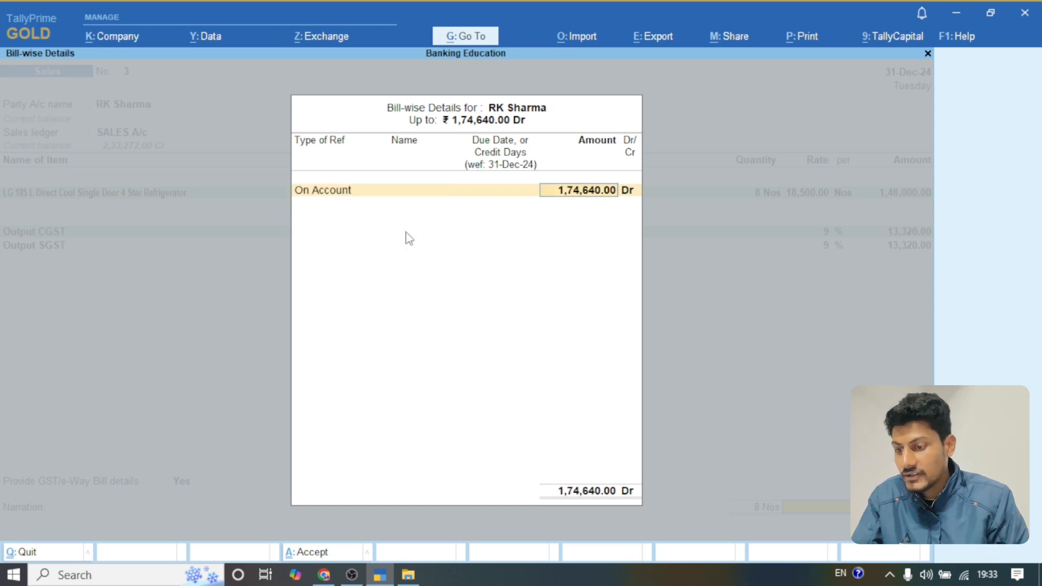
key("Return")
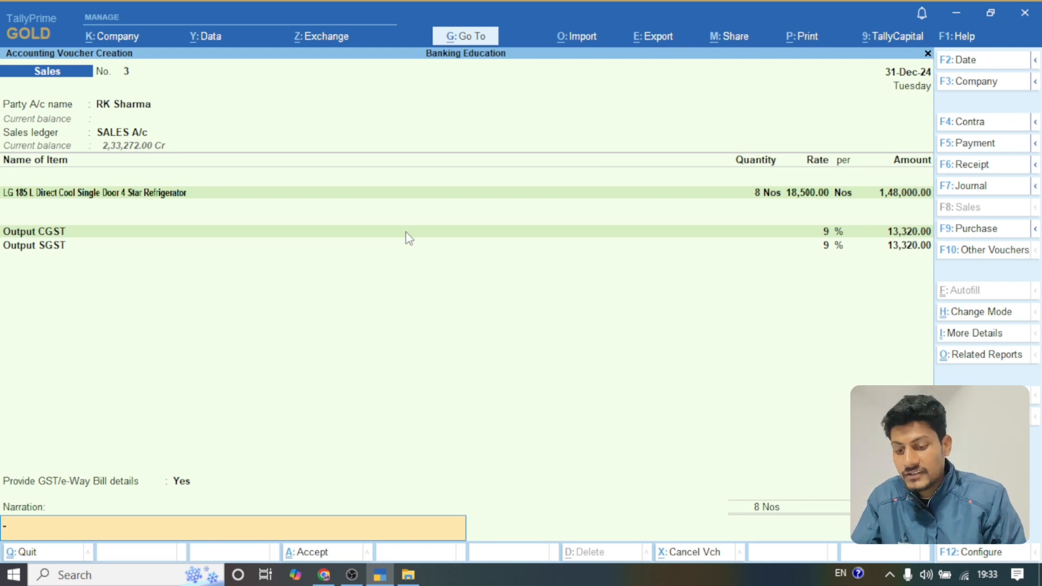
Step: Save the sales voucher without sending it for e-Way Bill generation and return to the Gateway of Tally
key("Return")
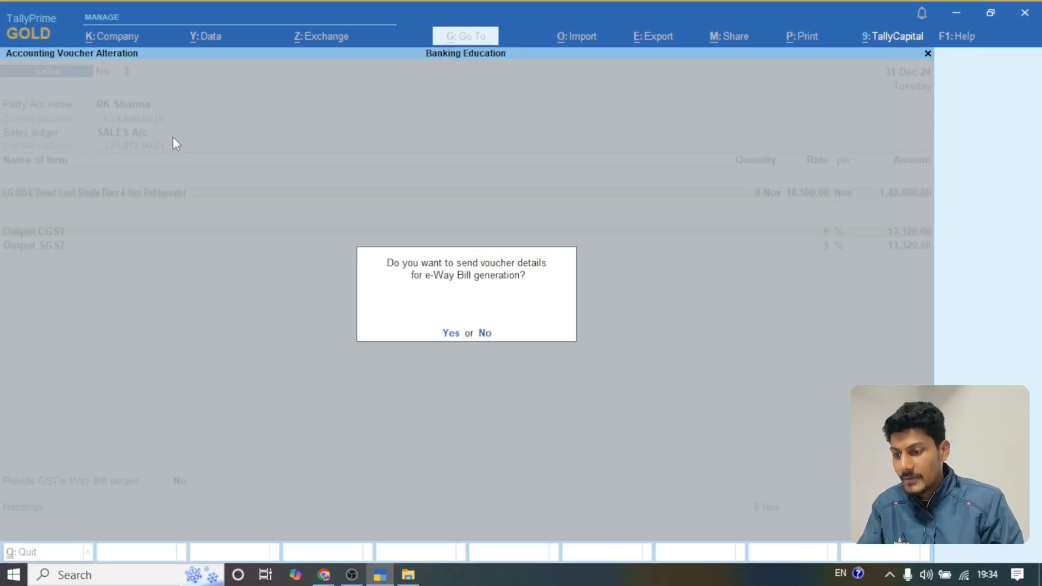
key("n")
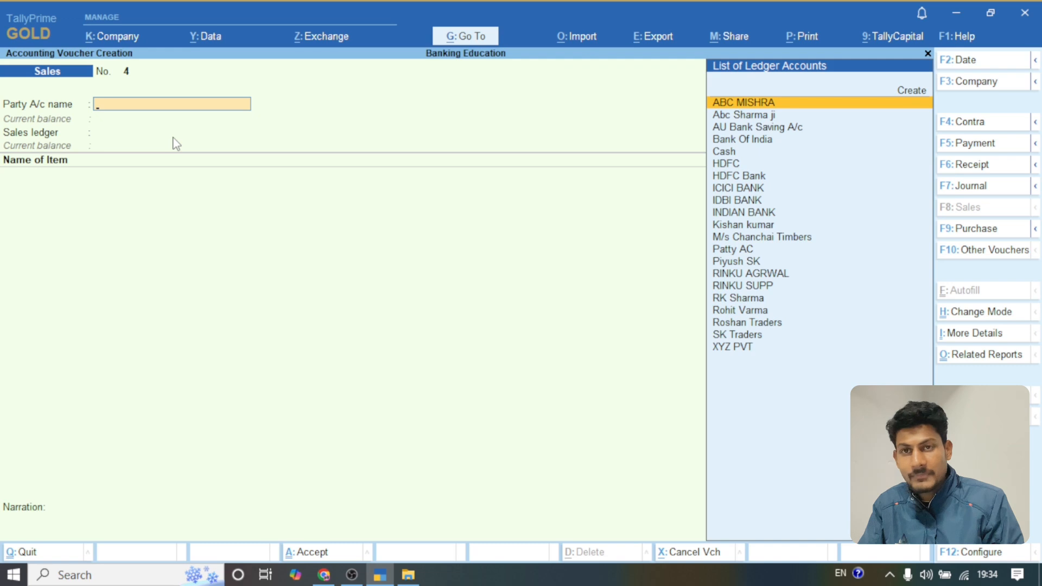
key("Escape")
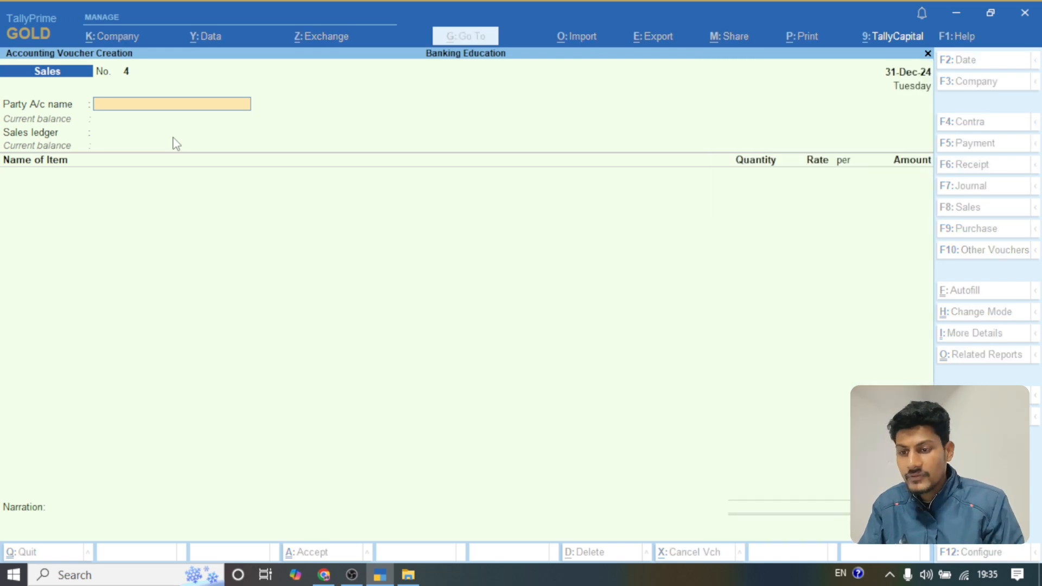
key("Return")
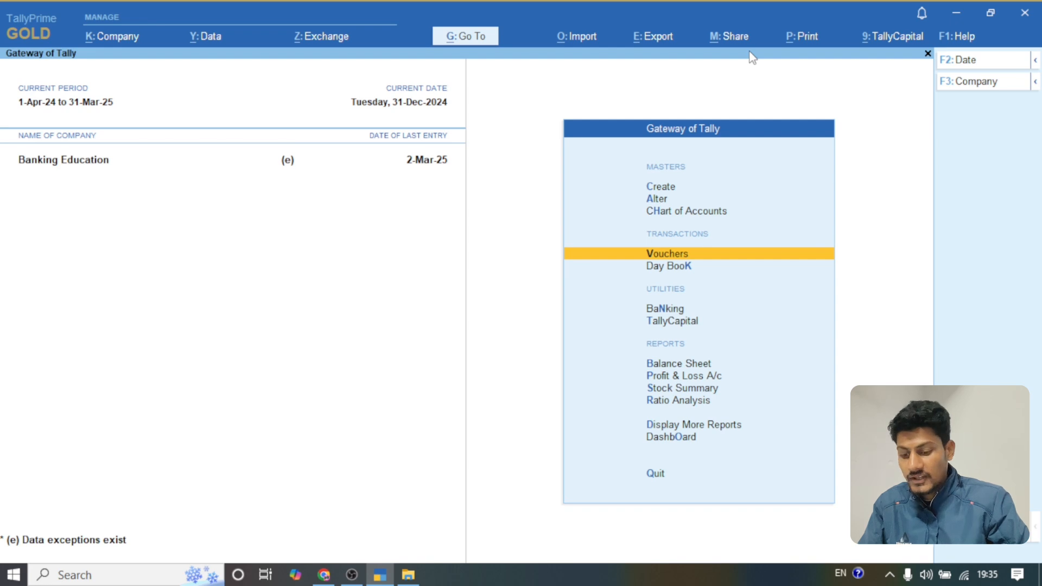
Step: In the company features, set Set/Alter Company GST Rate and Other Details to Yes and open those details
key("F11")
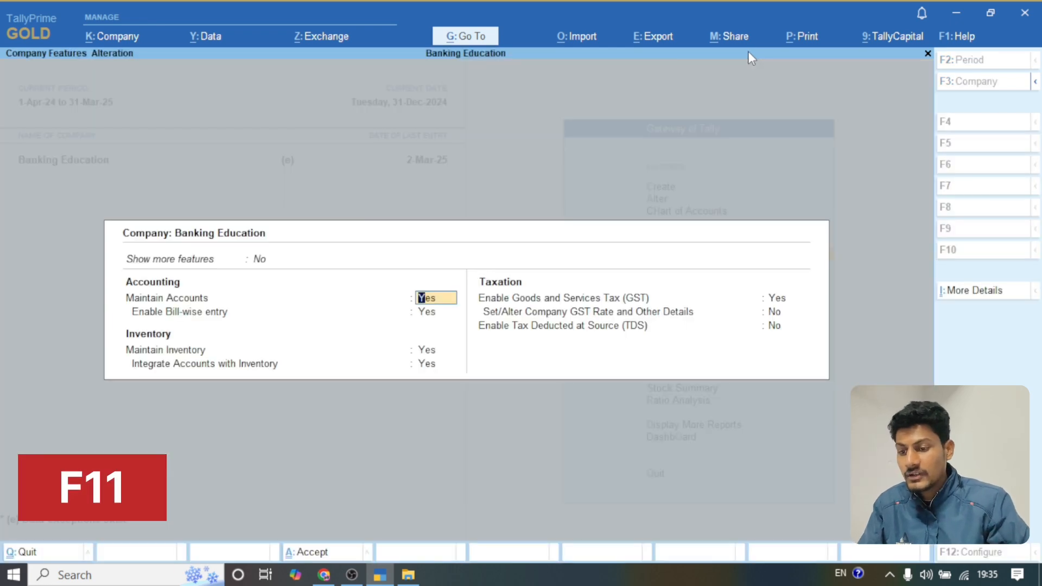
key("Return")
key("Return")
key("Return")
key("Return")
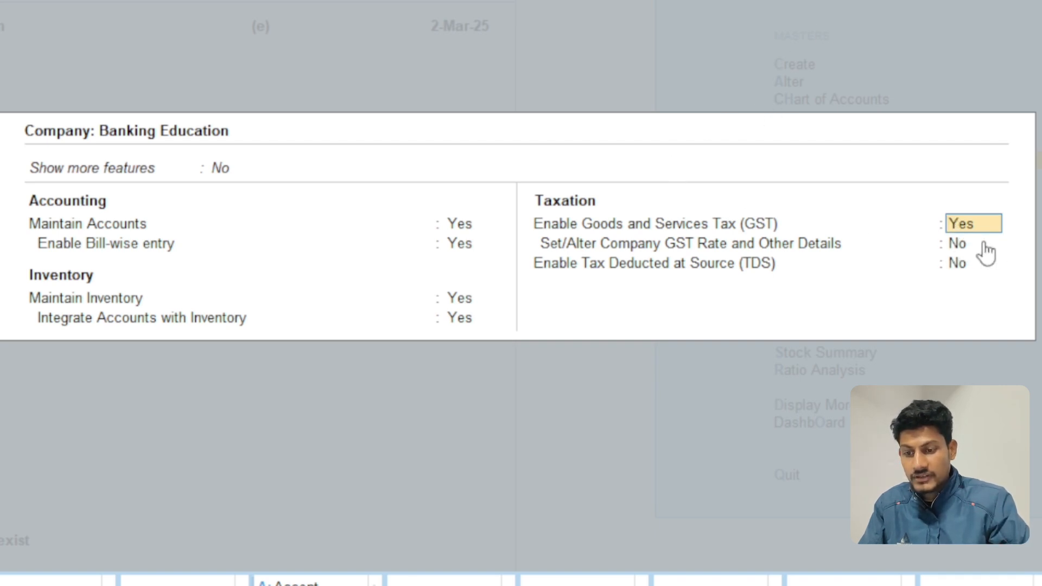
key("Return")
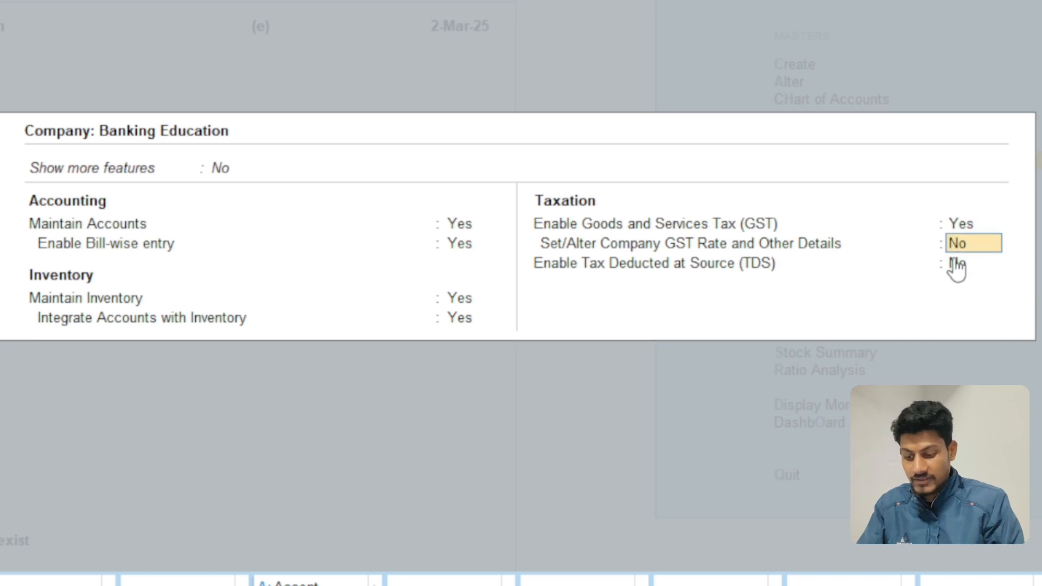
type("y")
key("Return")
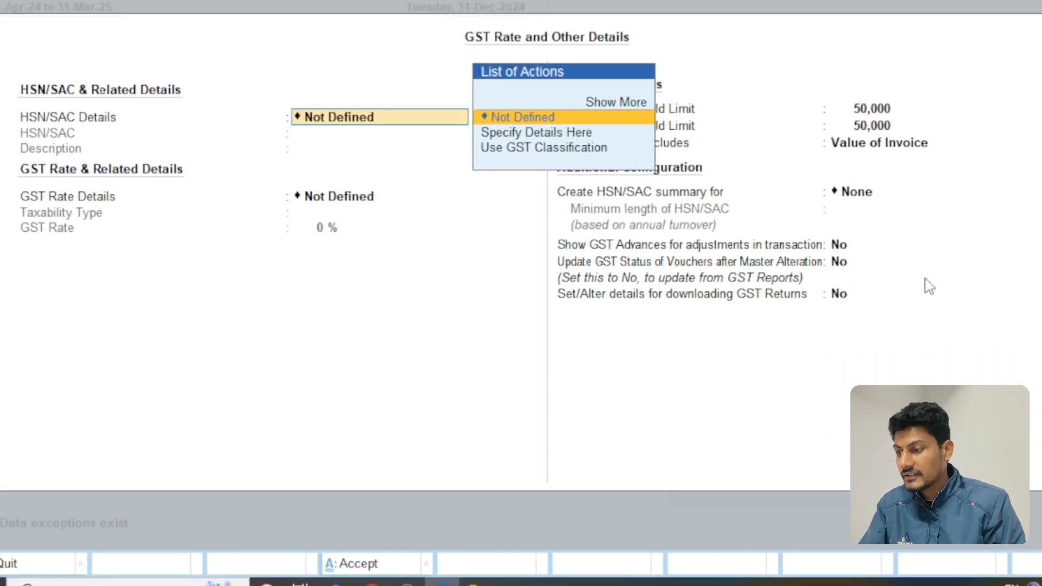
Step: Set the intrastate e-Way Bill threshold limit to 1,00,000, keep Value of Invoice as its basis, and accept the GST details
key("Return")
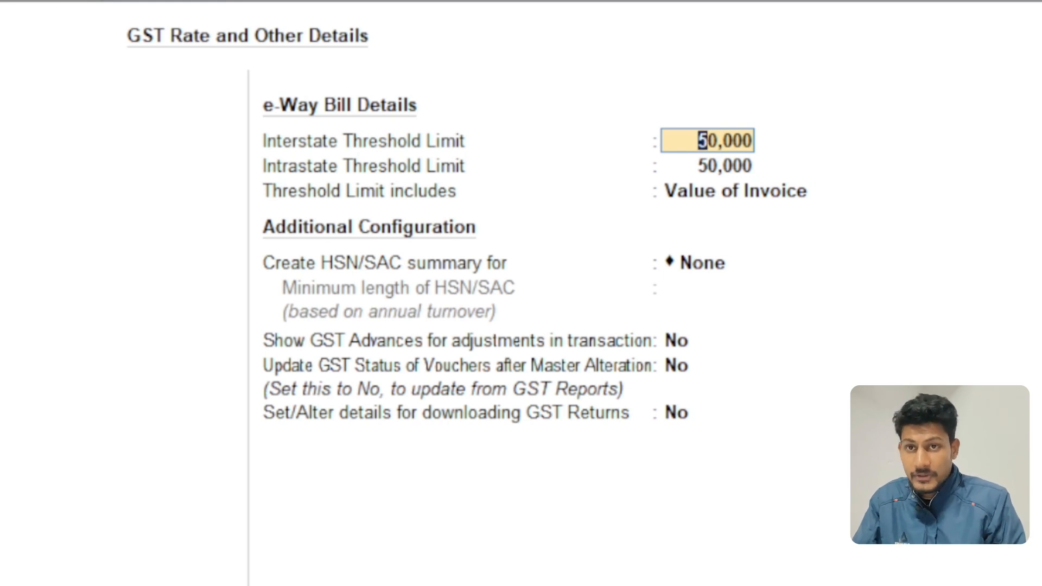
key("Return")
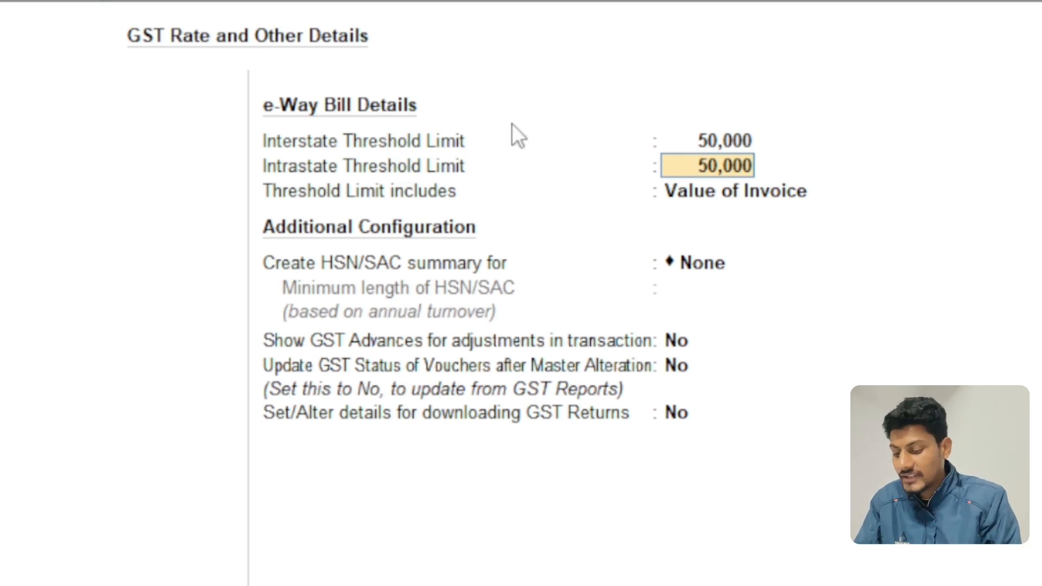
type("1,00,00")
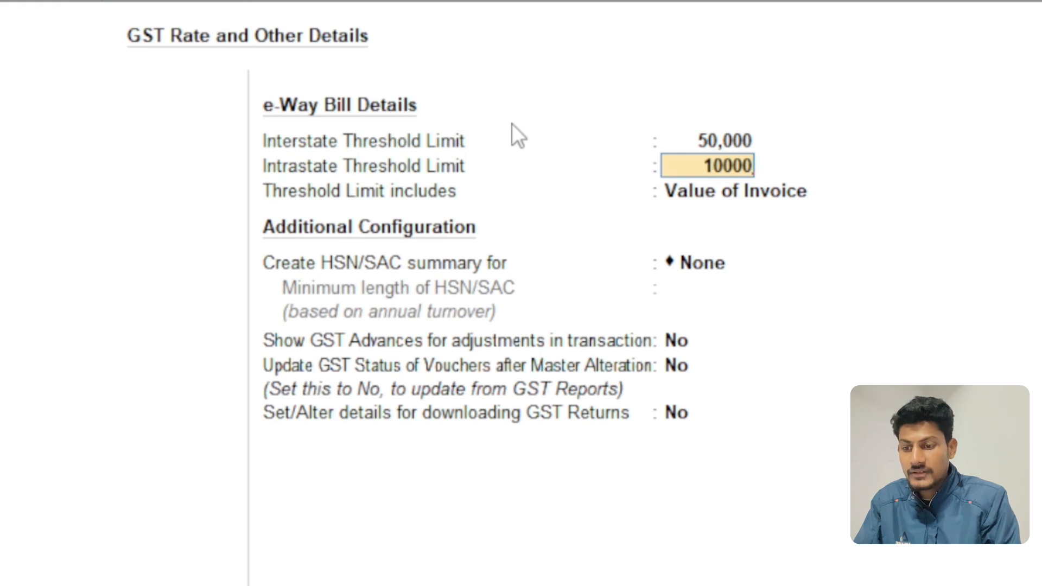
type("0")
key("Return")
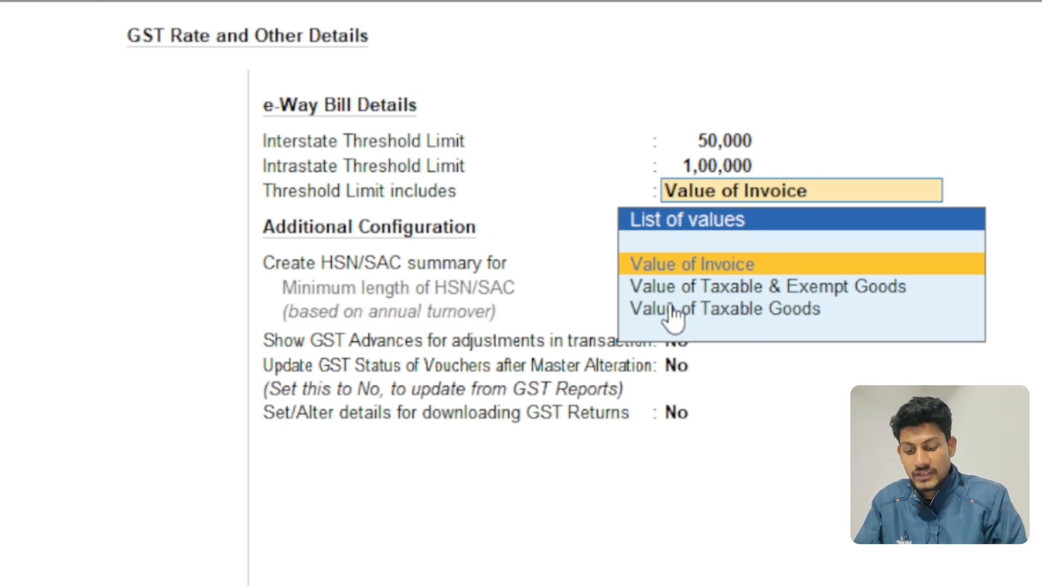
key("Return")
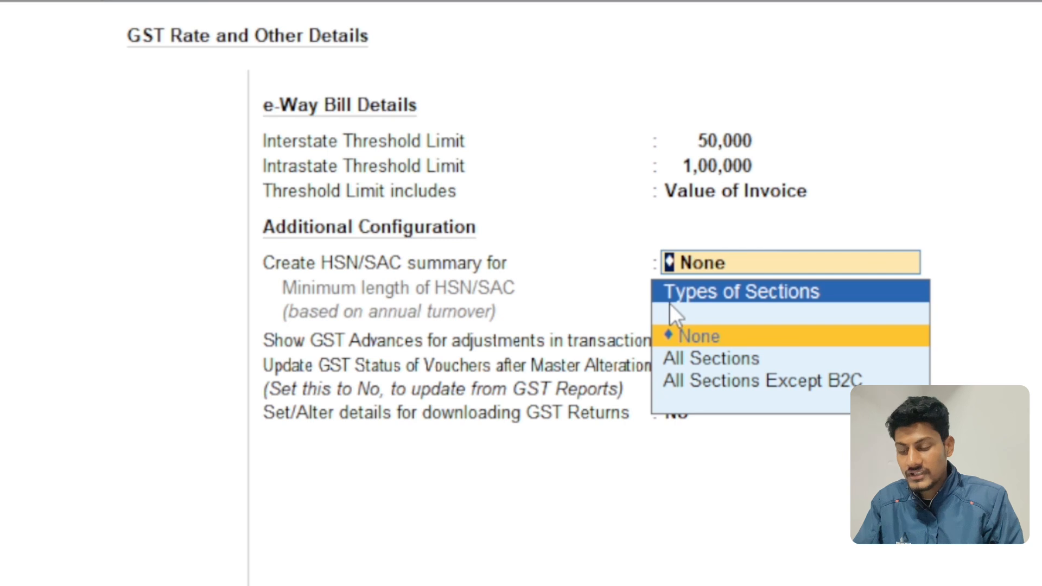
key("Return")
key("Return")
key("Return")
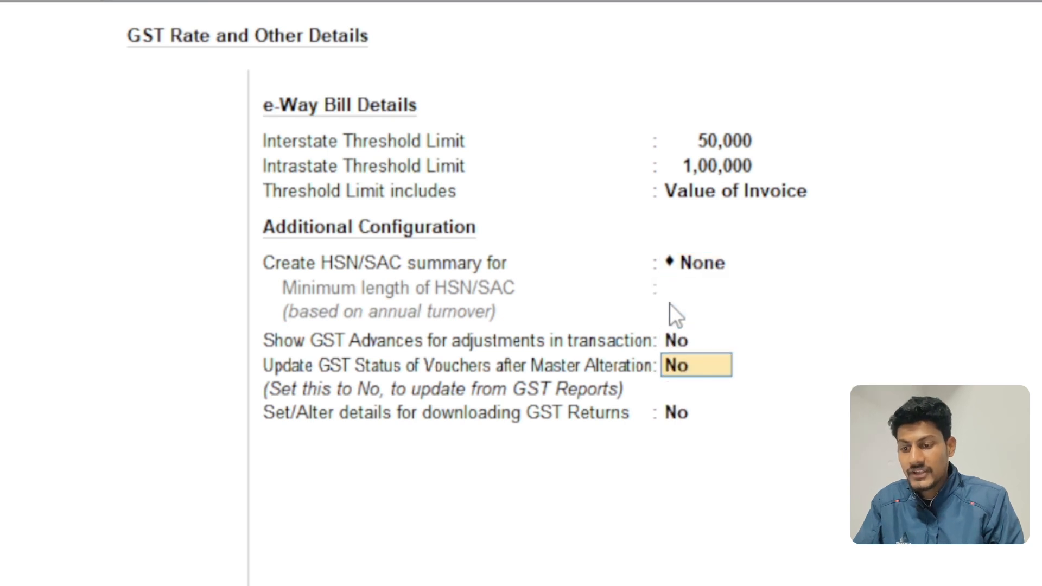
key("Return")
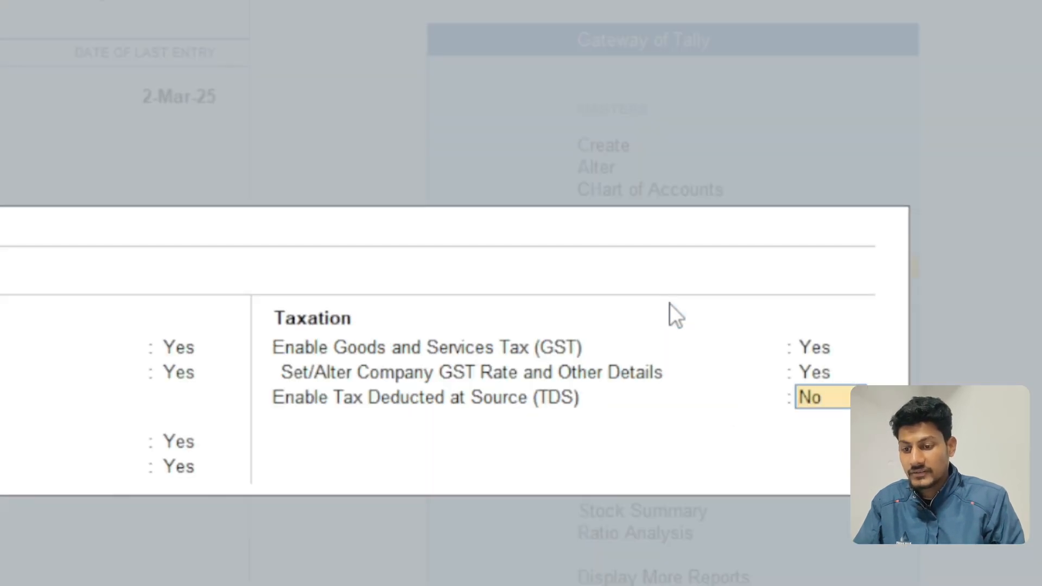
Step: Reopen the company's GST rate details and set Print e-Way Bill with Invoice to Yes in their configuration
key("Up")
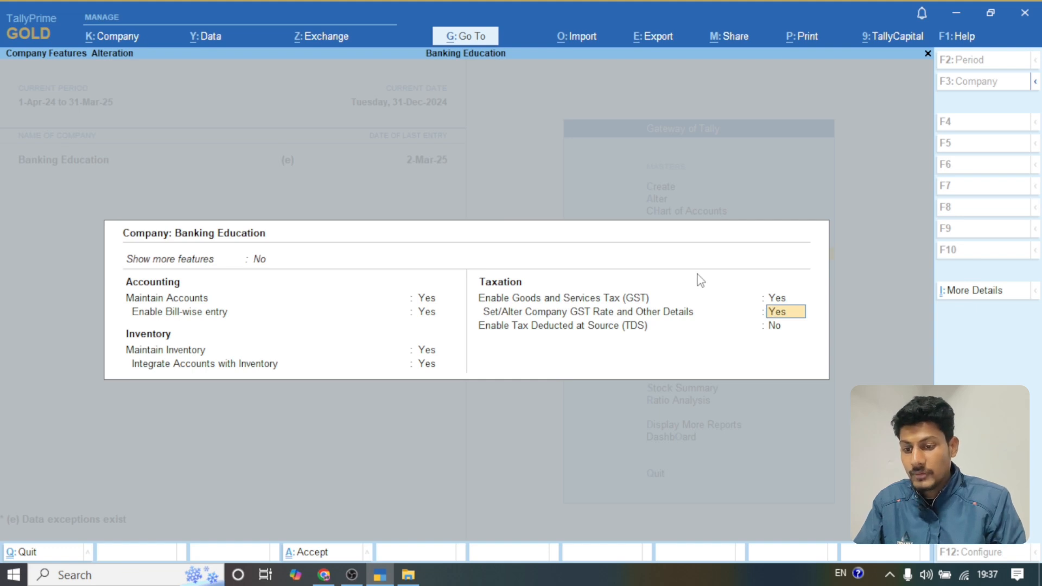
key("Return")
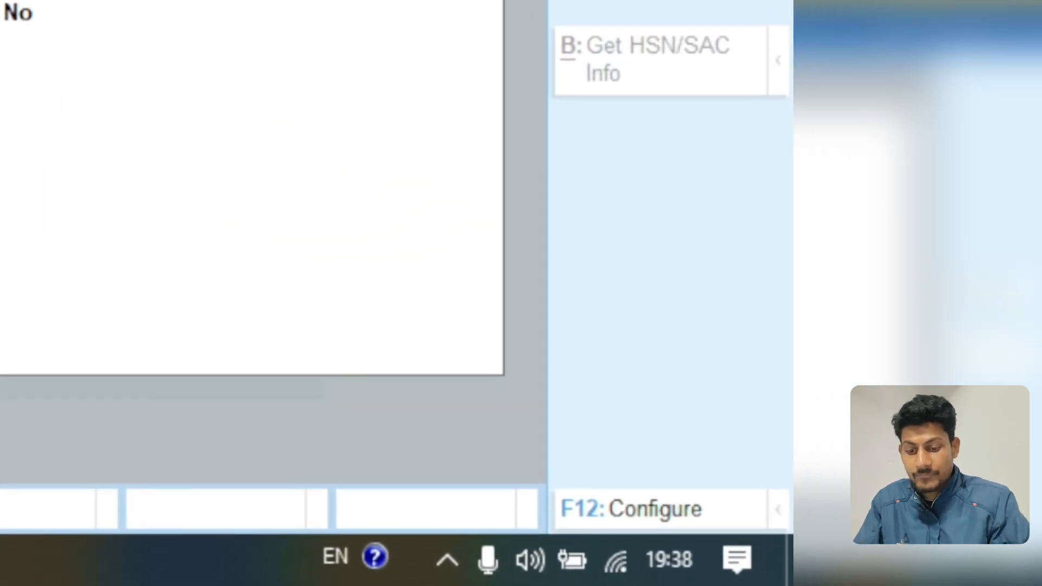
left_click(636, 513)
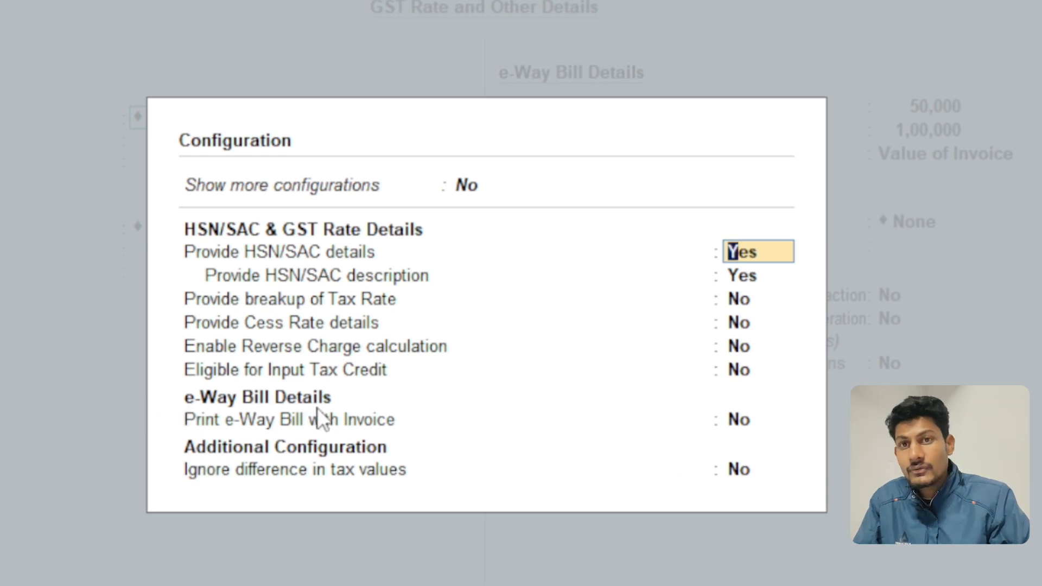
left_click(744, 421)
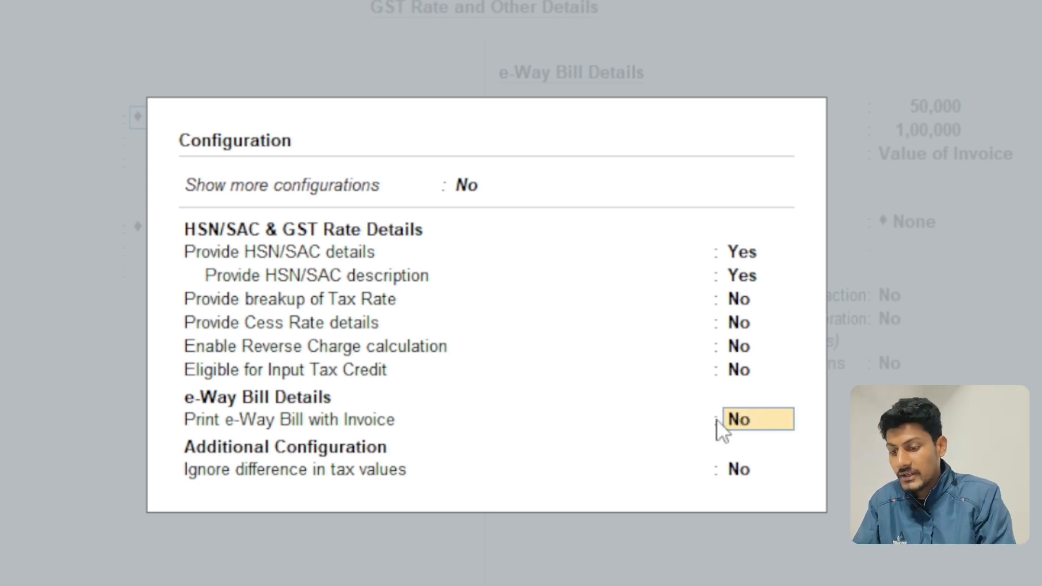
type("YES")
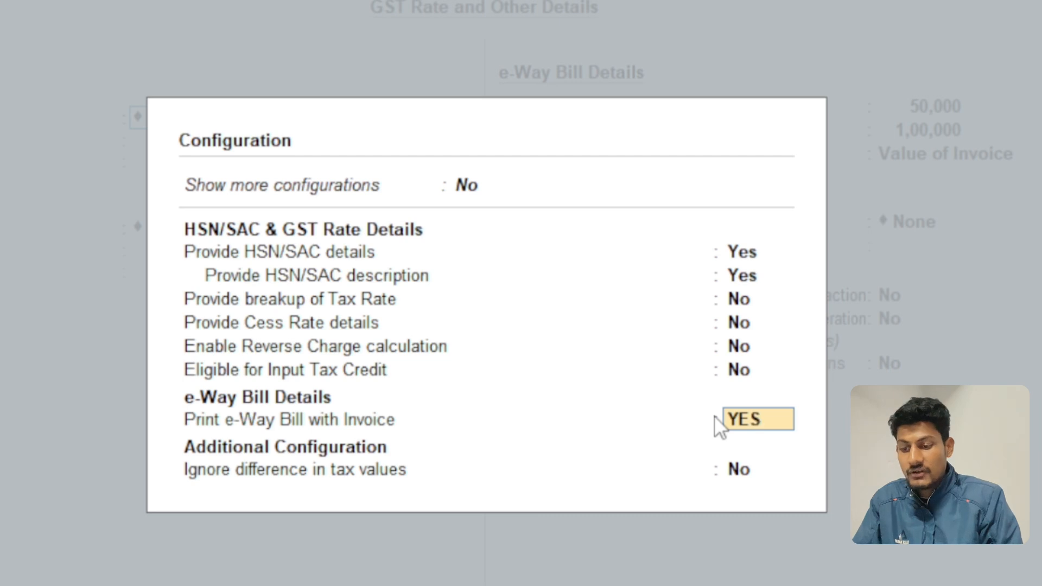
key("Return")
Step: Accept the GST Rate and Other Details and save the company features
key("Return")
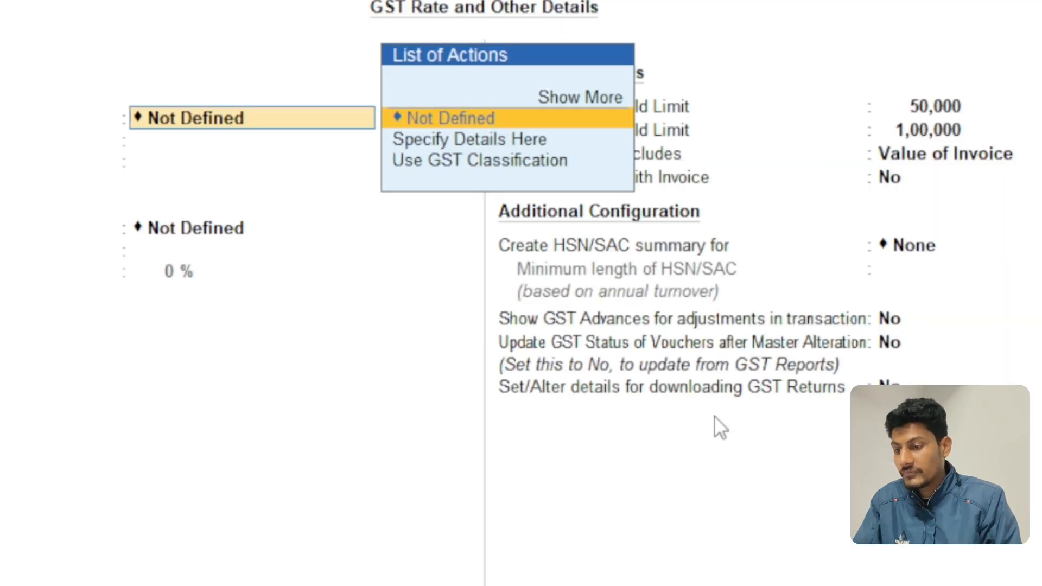
key("Return")
key("ctrl+a")
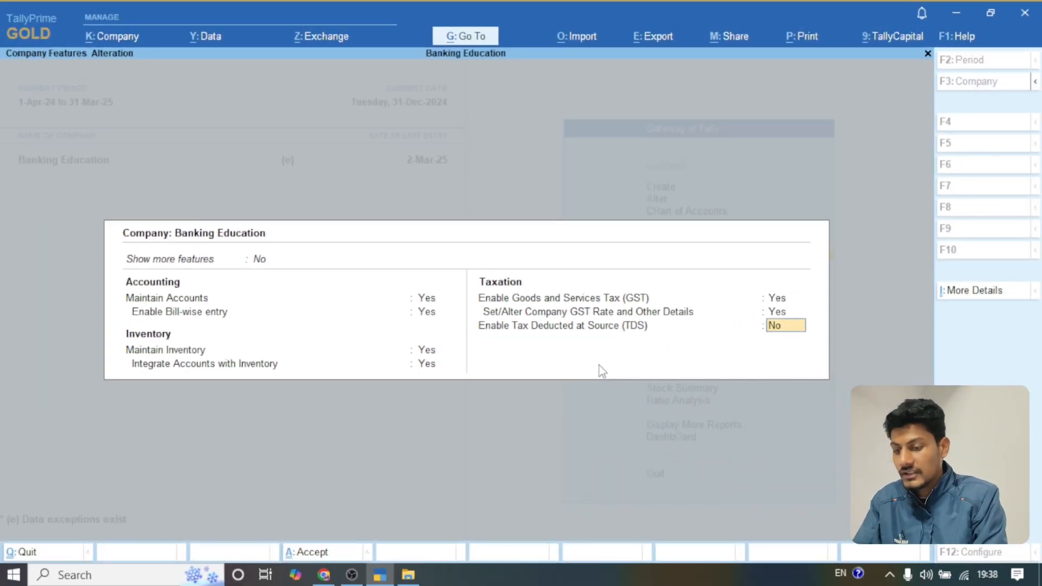
key("ctrl+a")
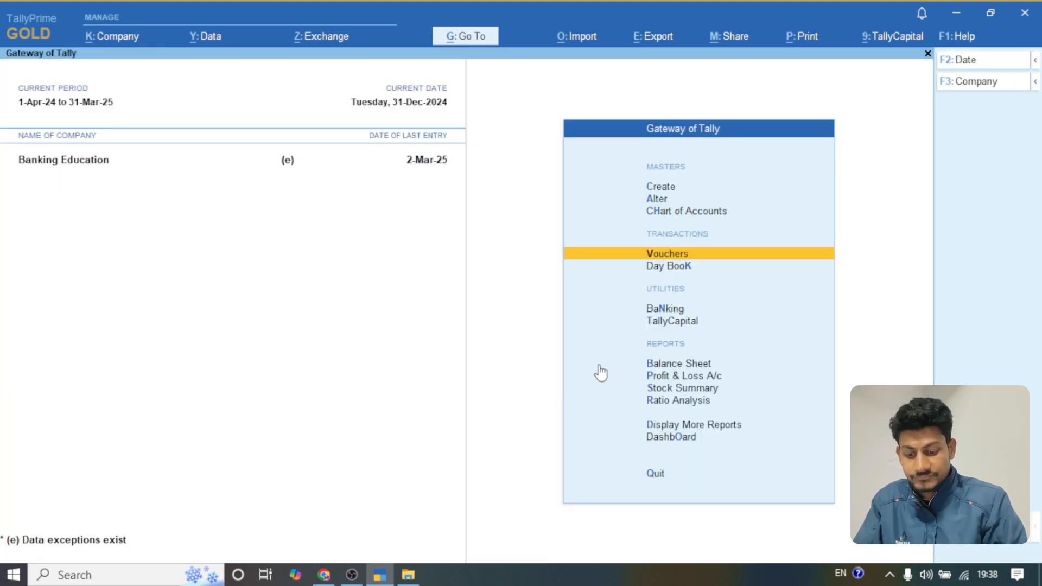
Step: Start a new sales voucher, examine the e-Way Bill - Default Details among its additional details, and return to the voucher
key("Return")
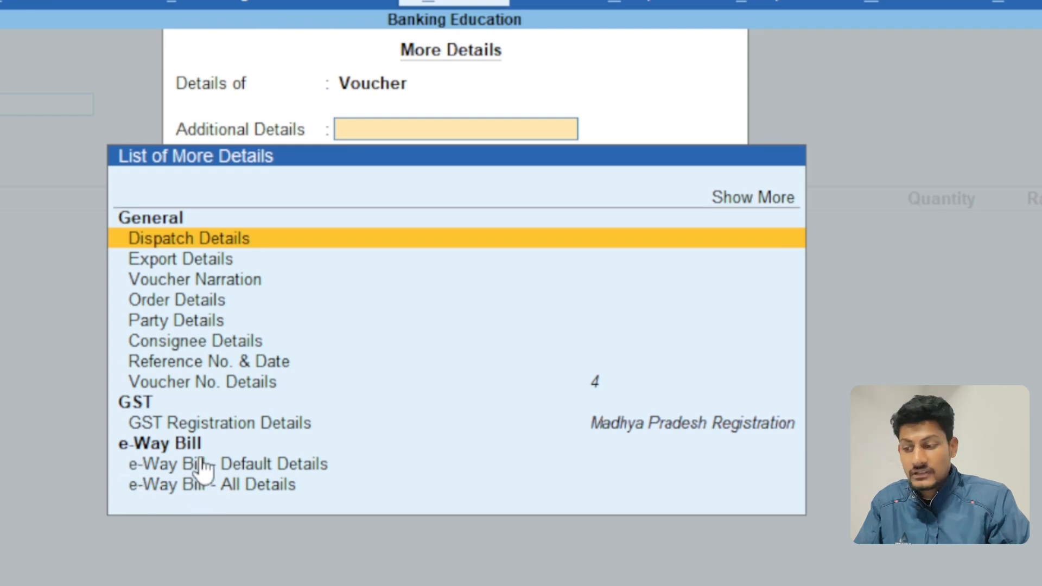
left_click(293, 465)
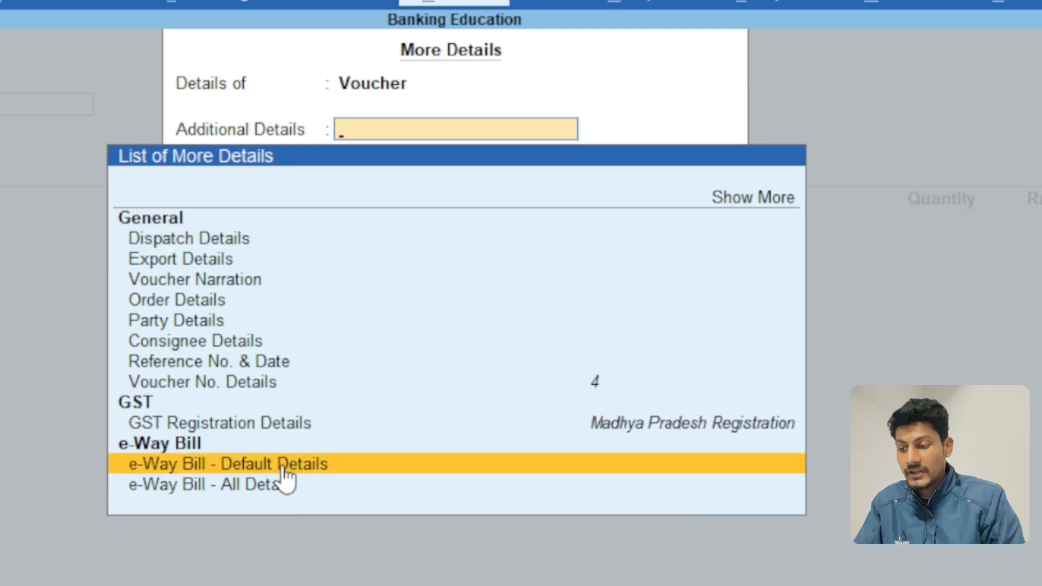
key("Return")
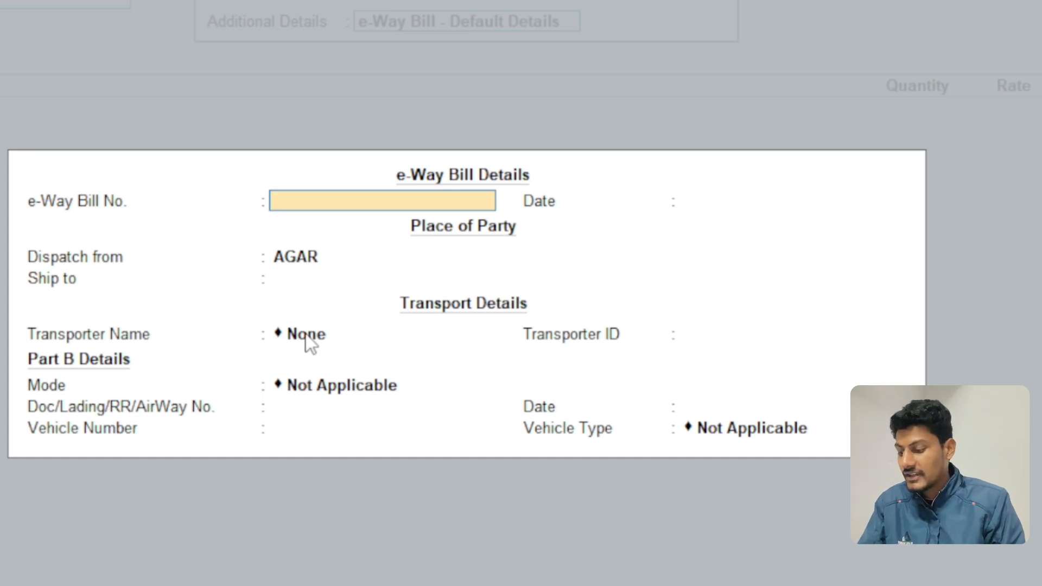
key("Escape")
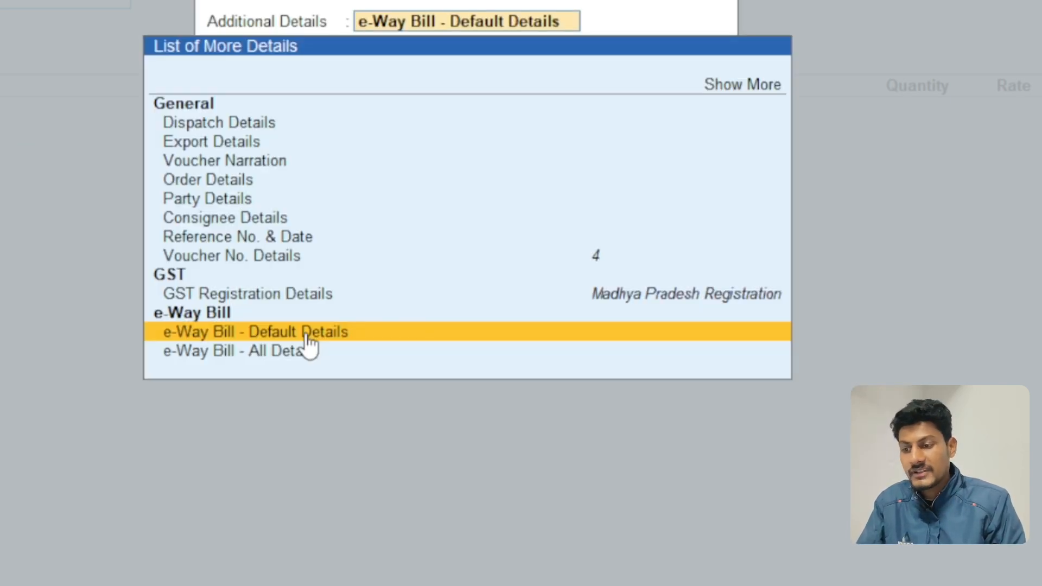
key("Escape")
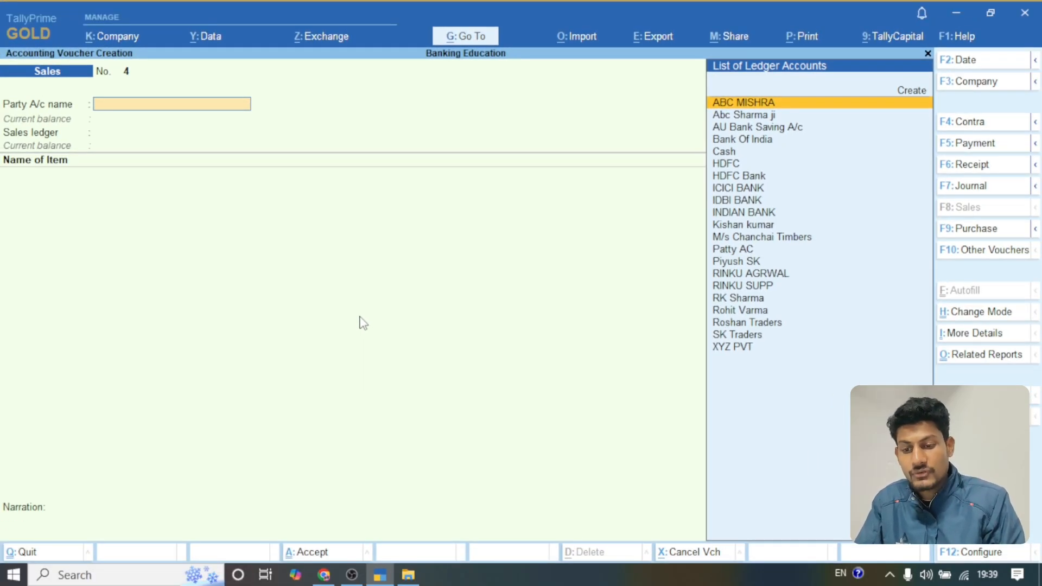
Step: Open the previous sales voucher, No. 3, for alteration and accept its existing dispatch and party details
key("Page_Up")
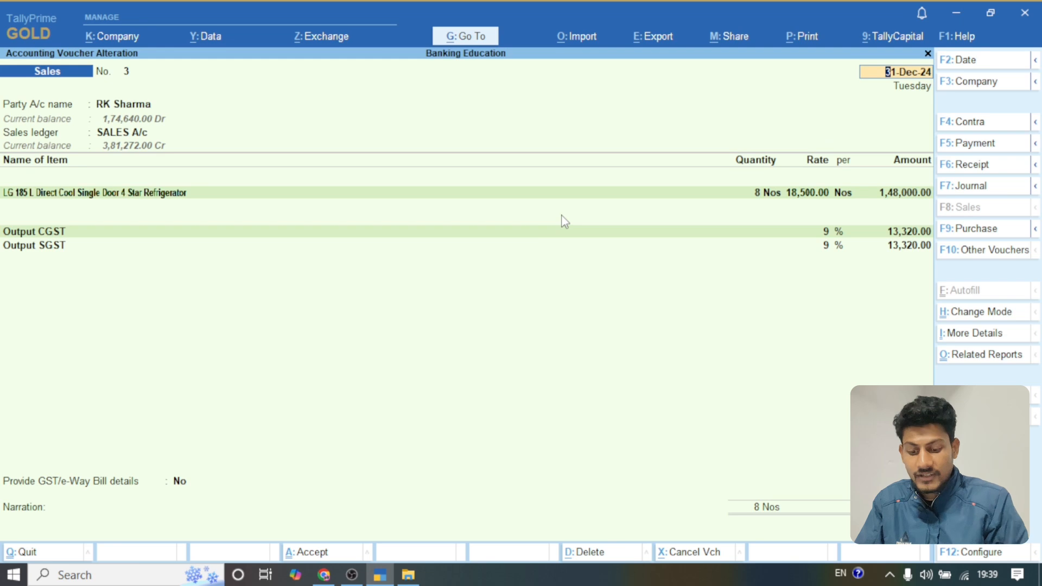
key("Return")
key("Return")
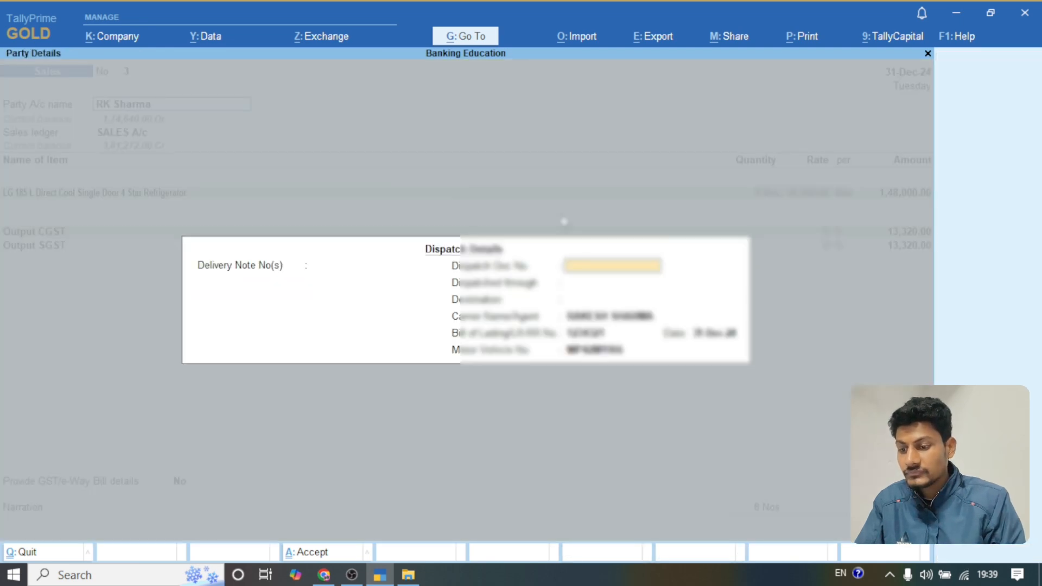
key("Return")
key("Return")
key("Return")
key("Return")
key("Return")
key("Return")
key("Return")
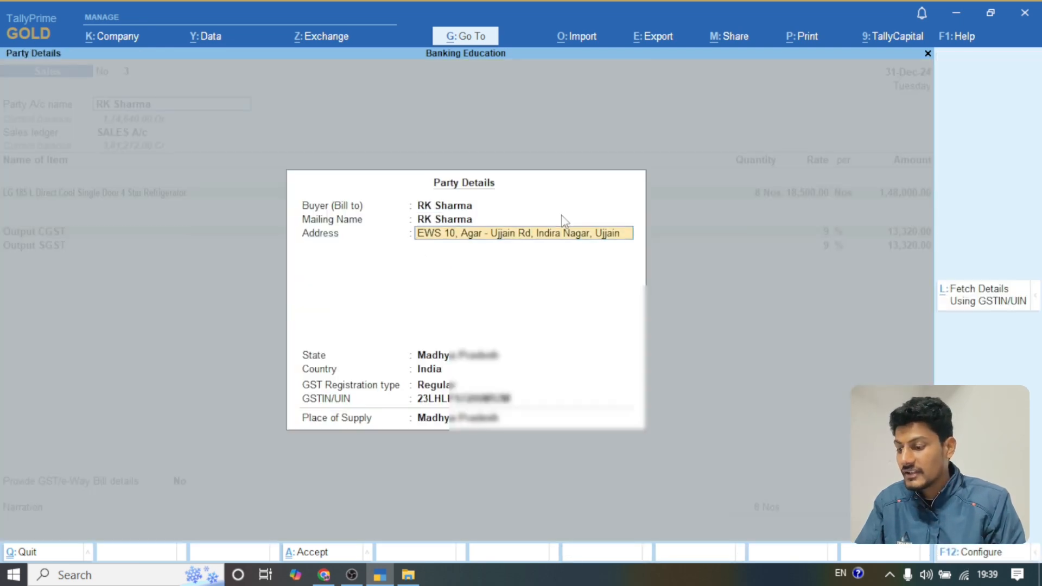
key("Return")
key("Return")
key("Return")
key("Return")
key("Return")
key("Return")
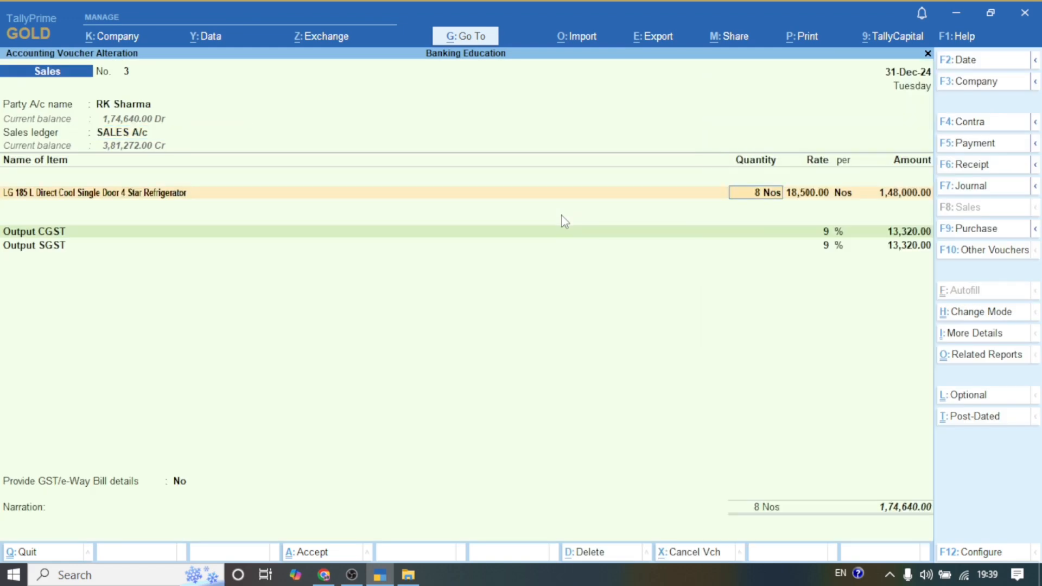
Step: Keep the item and tax lines, set Provide GST/e-Way Bill details to Yes, and accept the existing e-Way Bill and transport details
key("Return")
key("Return")
key("Return")
key("Return")
key("Return")
key("Return")
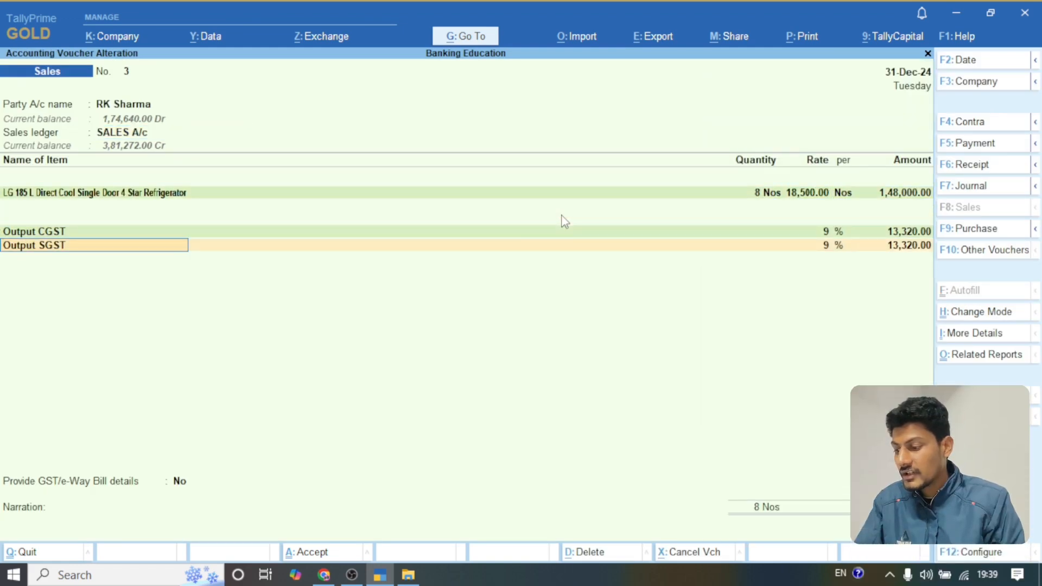
key("Return")
key("Return")
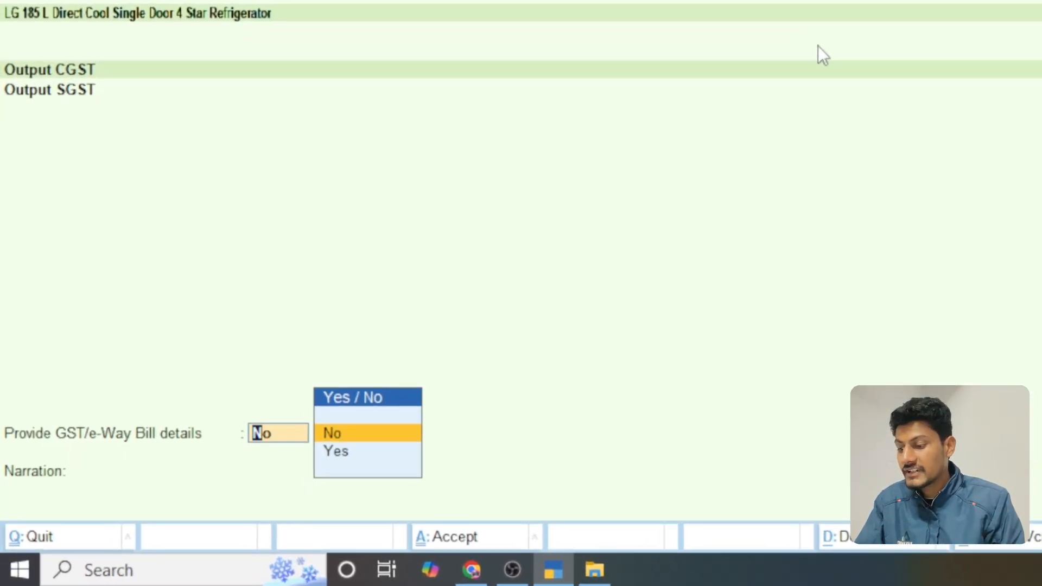
type("Y")
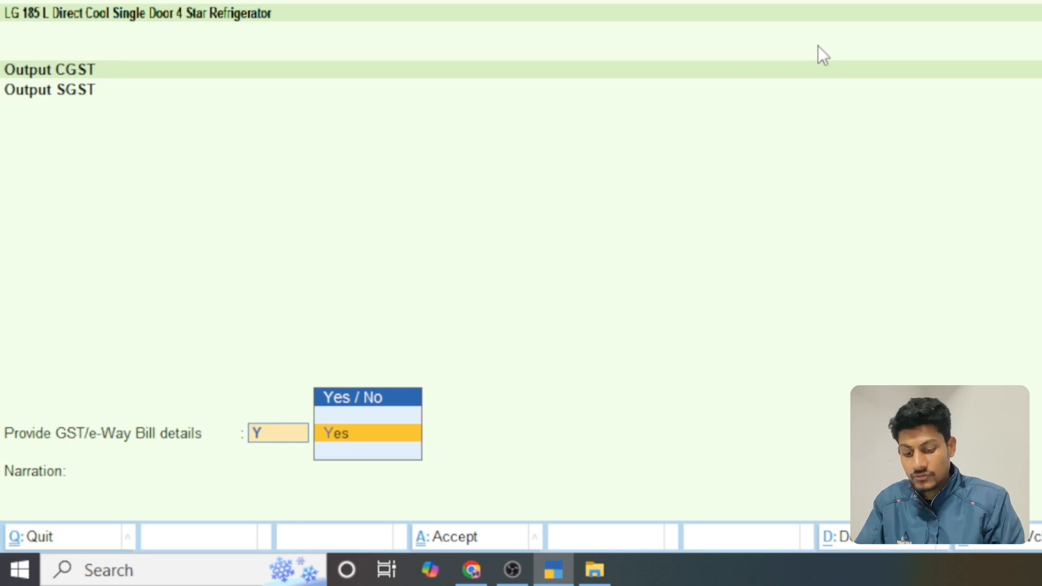
key("Return")
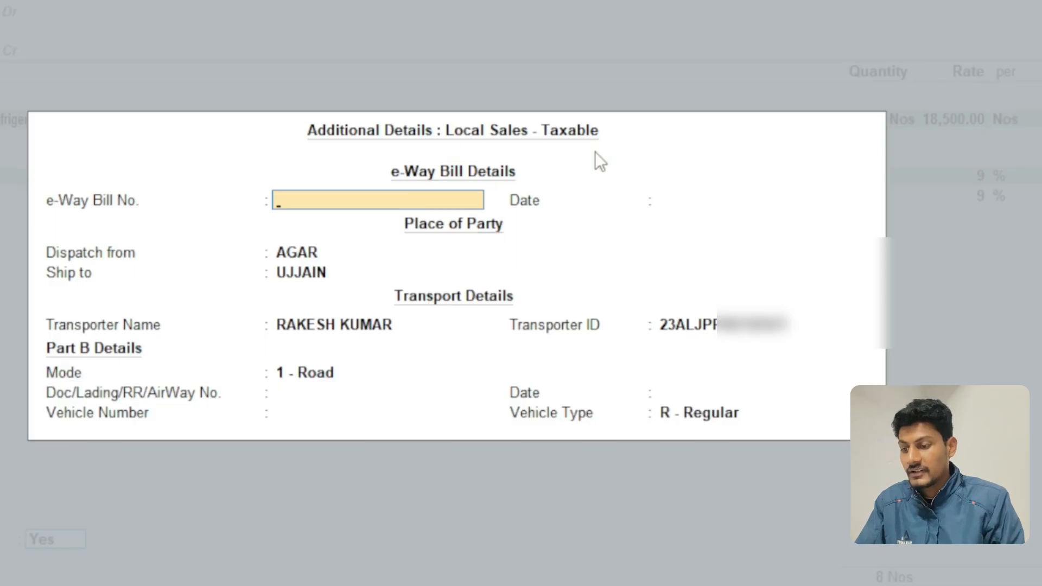
key("Return")
key("Return")
key("Return")
key("Return")
key("Return")
key("Return")
key("Return")
key("Return")
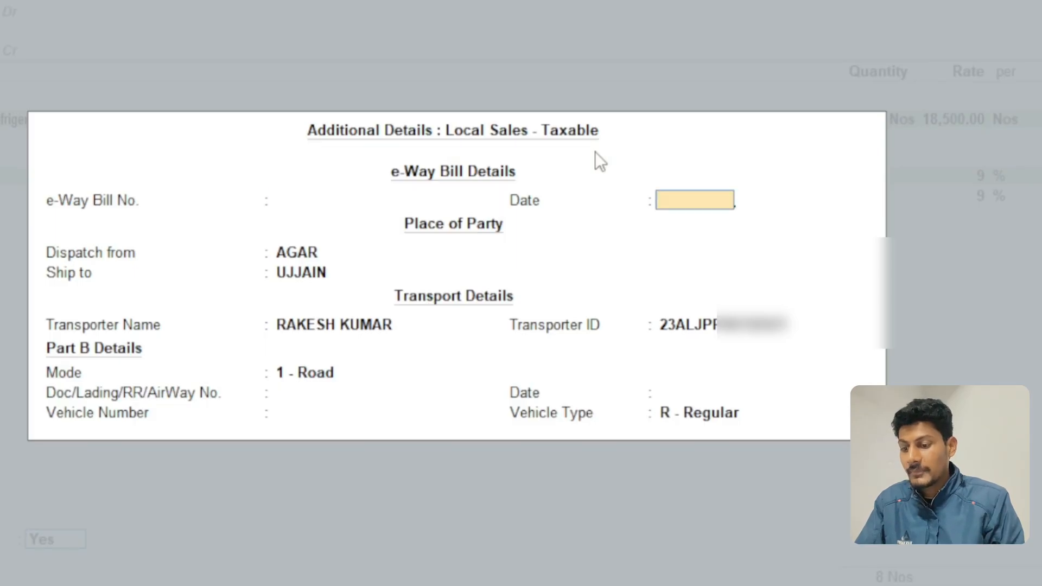
key("Return")
key("Return")
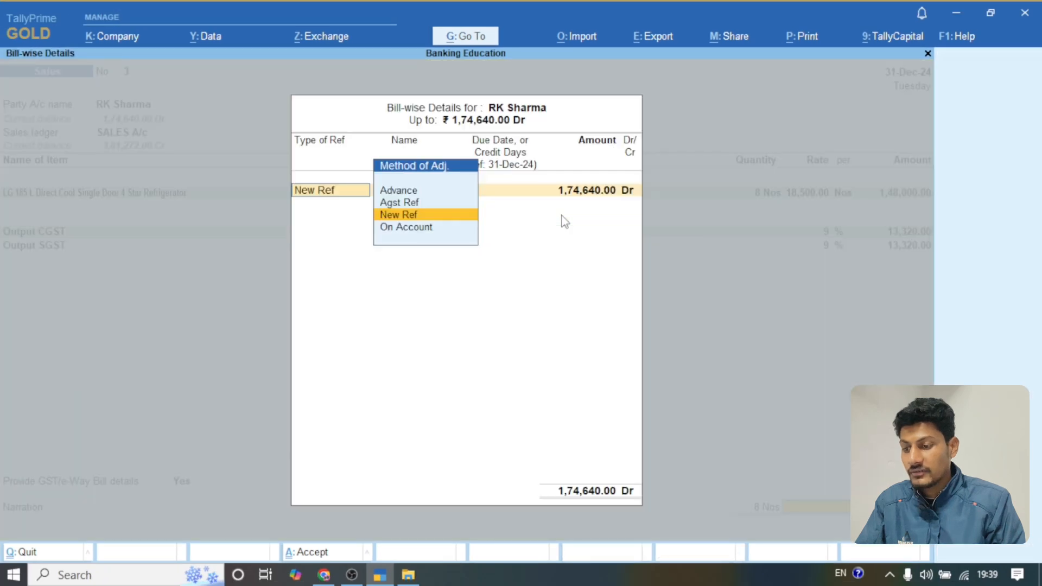
Step: Accept the party's New Ref bill-wise details and save the voucher, agreeing to send its details for e-Way Bill generation
key("Return")
key("Return")
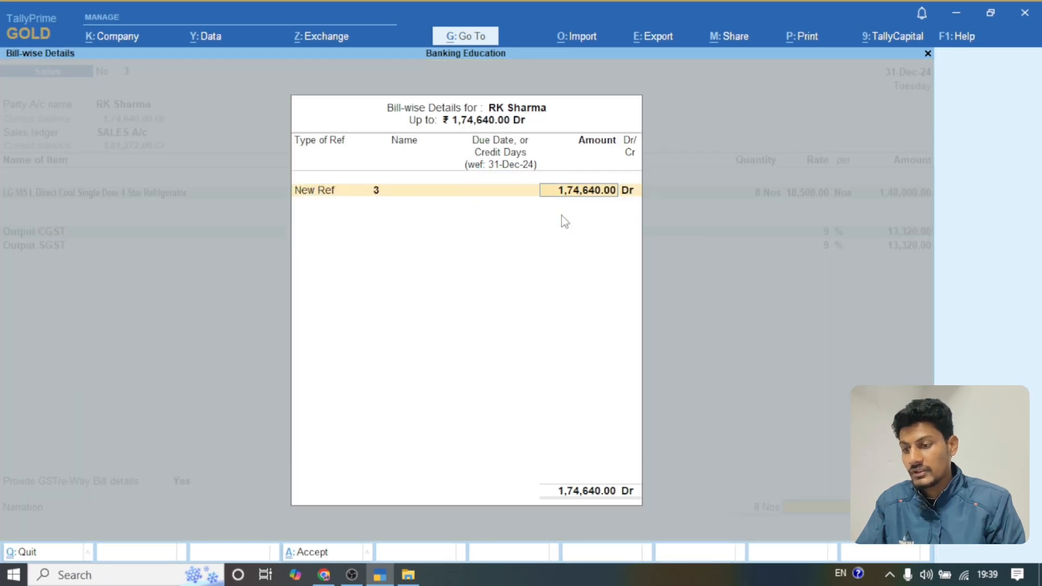
key("Return")
key("Return")
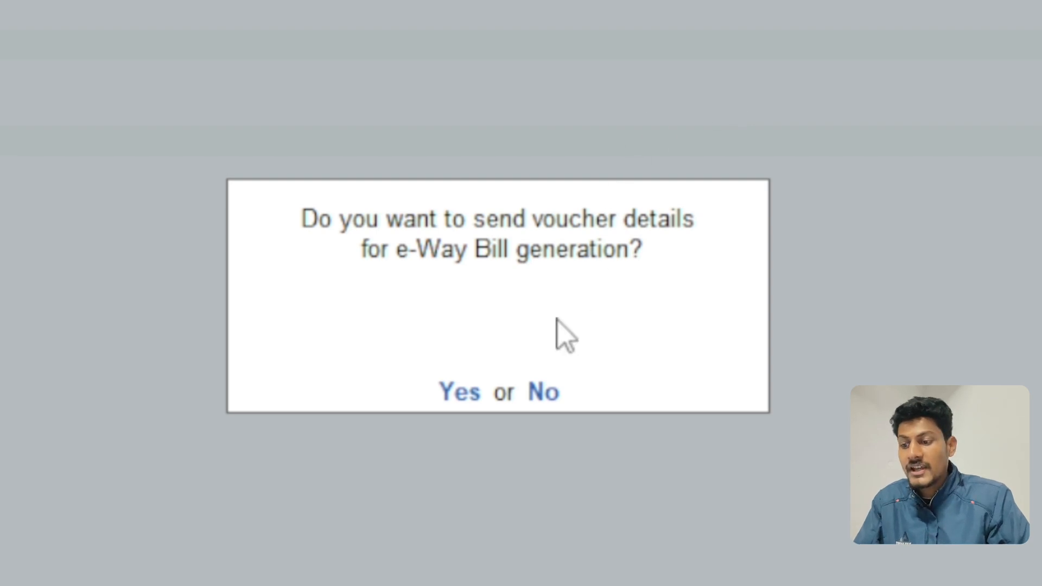
left_click(446, 399)
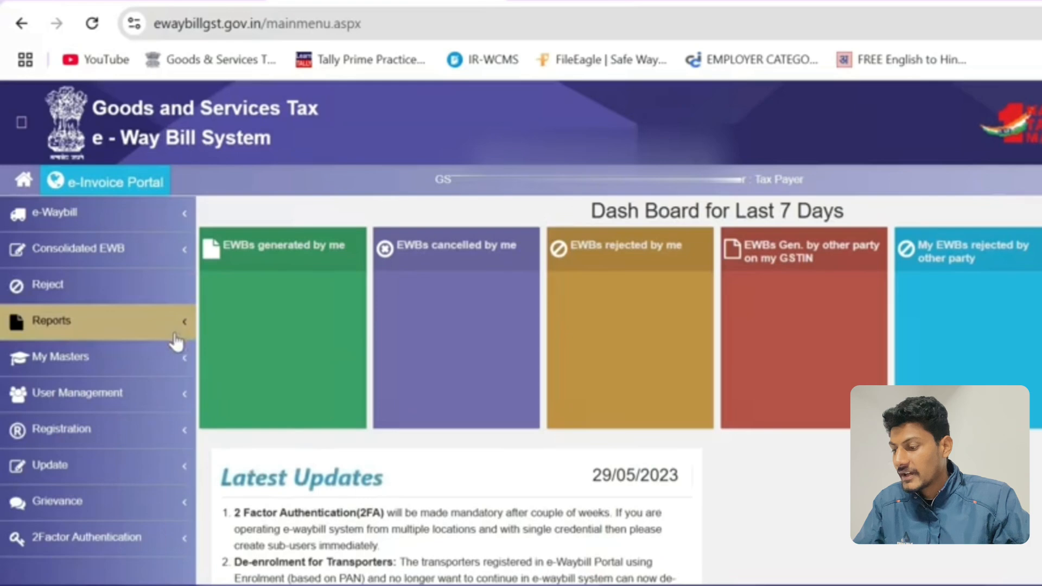
Step: On the e-Way Bill portal in the browser, open the registration page for GSP
scroll(177, 343, "down", 2)
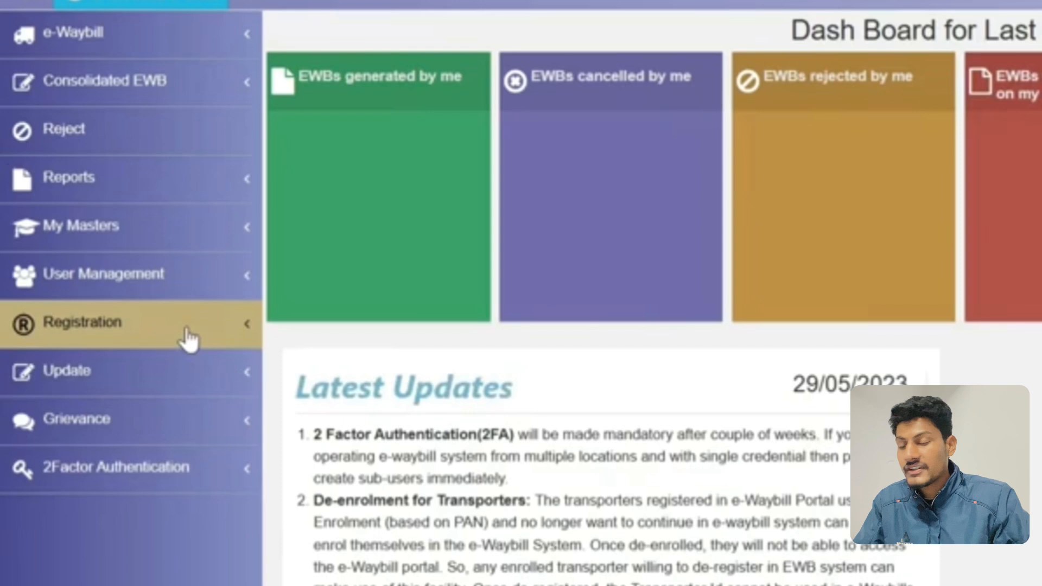
left_click(189, 339)
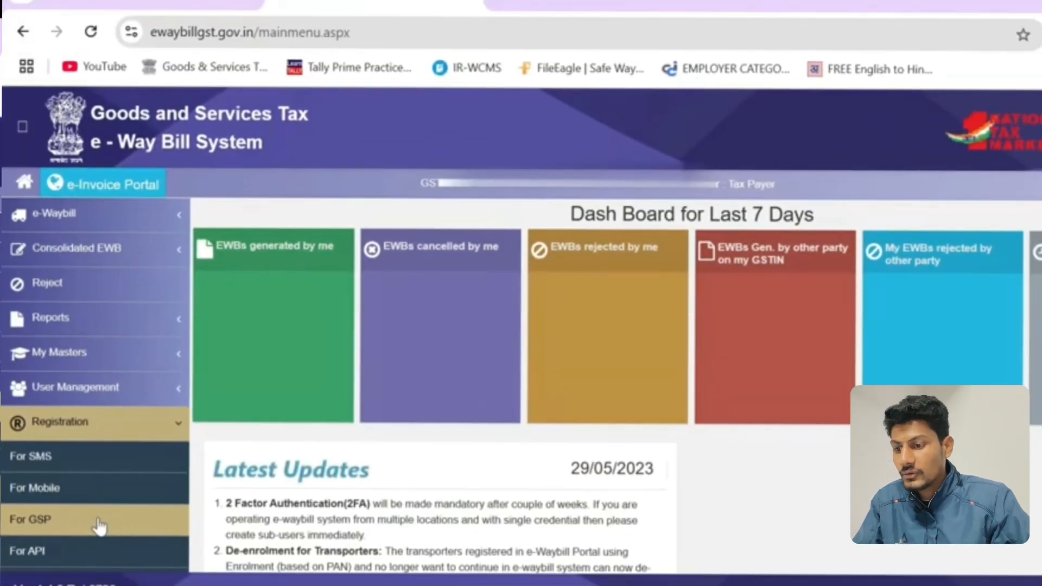
left_click(98, 526)
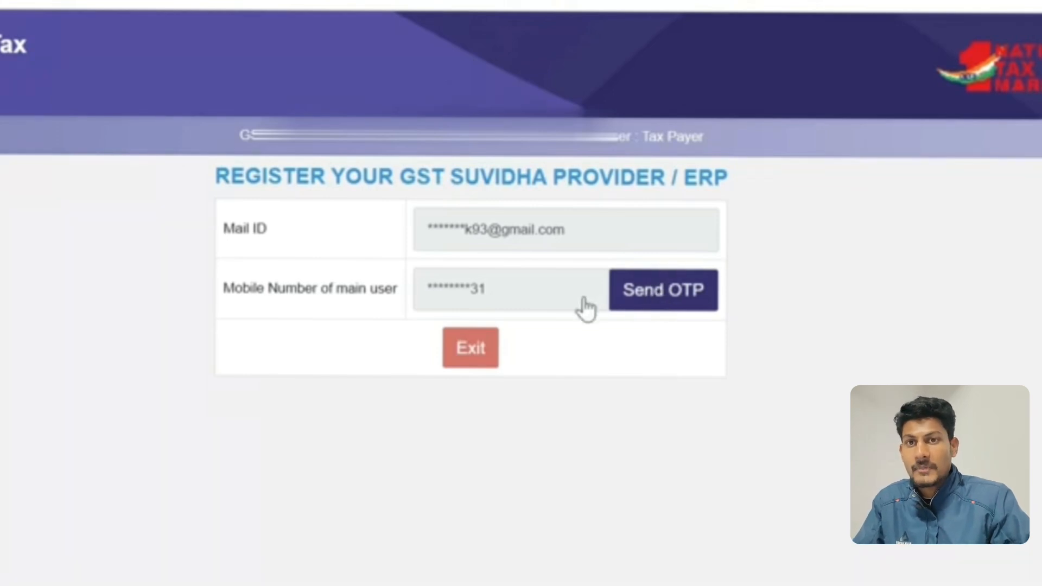
Step: Send an OTP to the main user's mobile number and enter the received verification code
left_click(615, 313)
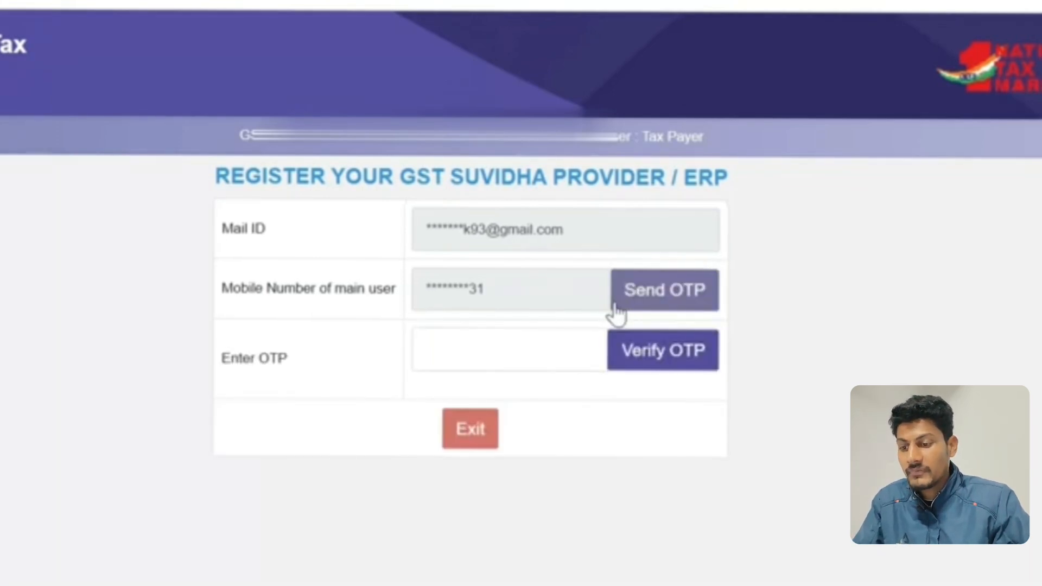
left_click(554, 350)
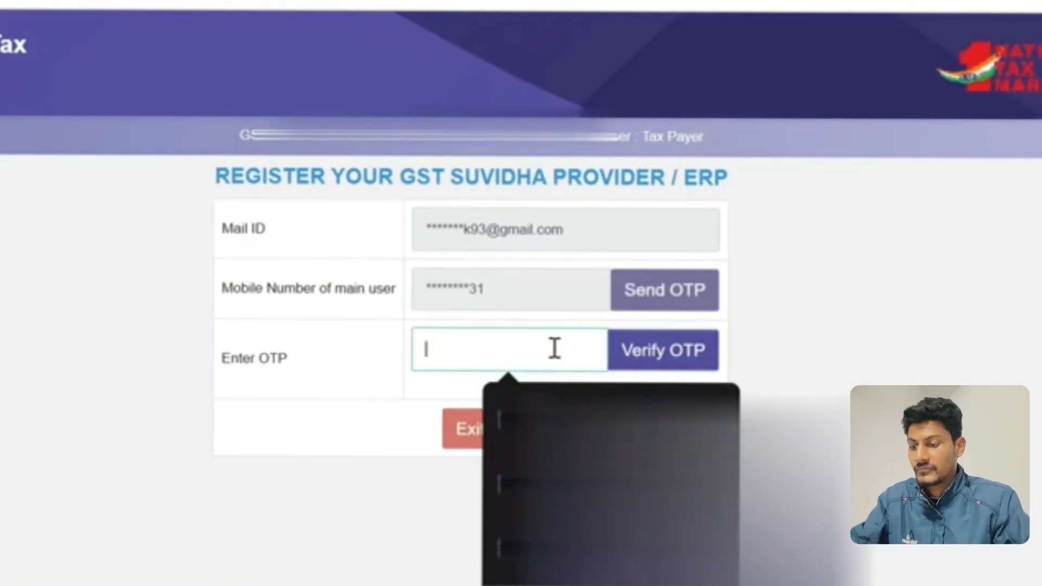
type("••")
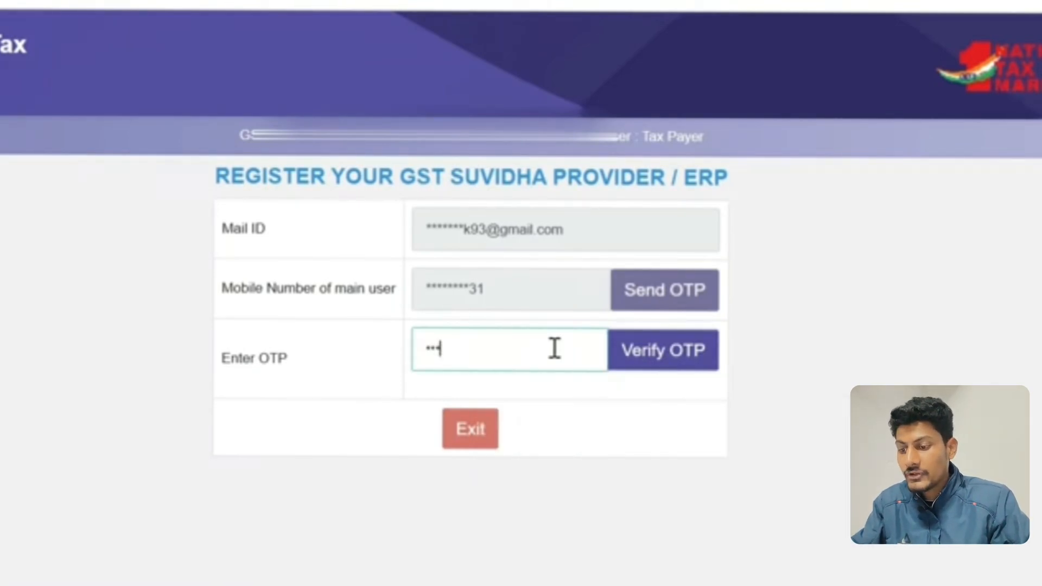
type("•••")
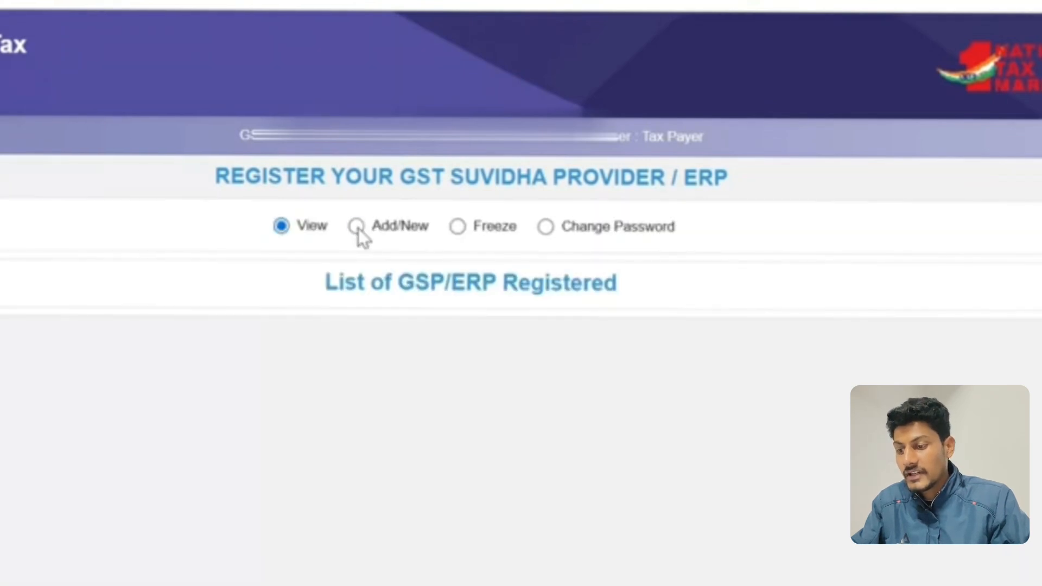
Step: Start an Add/New registration through GSP and choose Tally ( India) Private Ltd as the GSP name
left_click(357, 227)
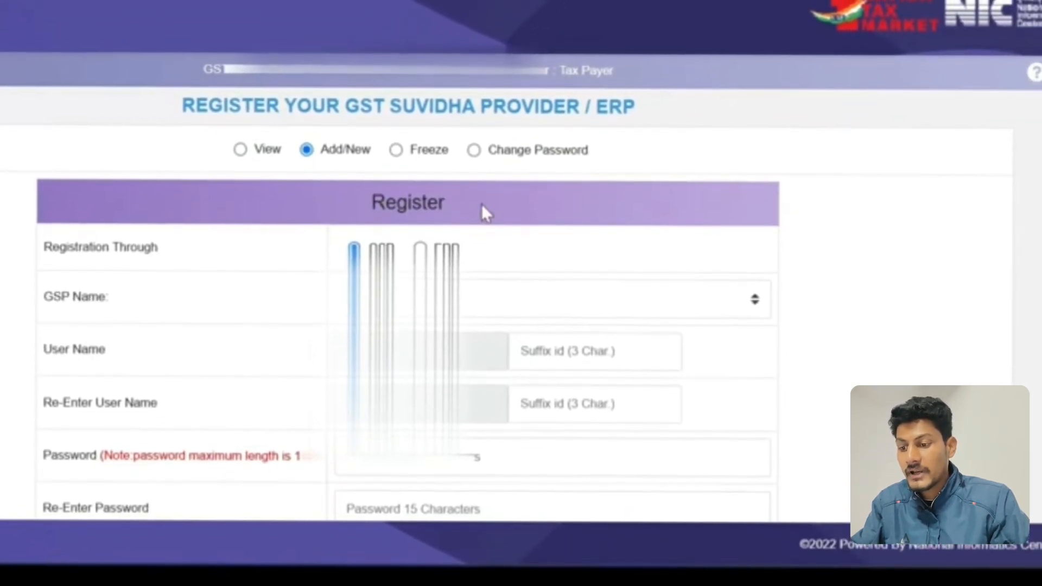
scroll(485, 214, "down", 2)
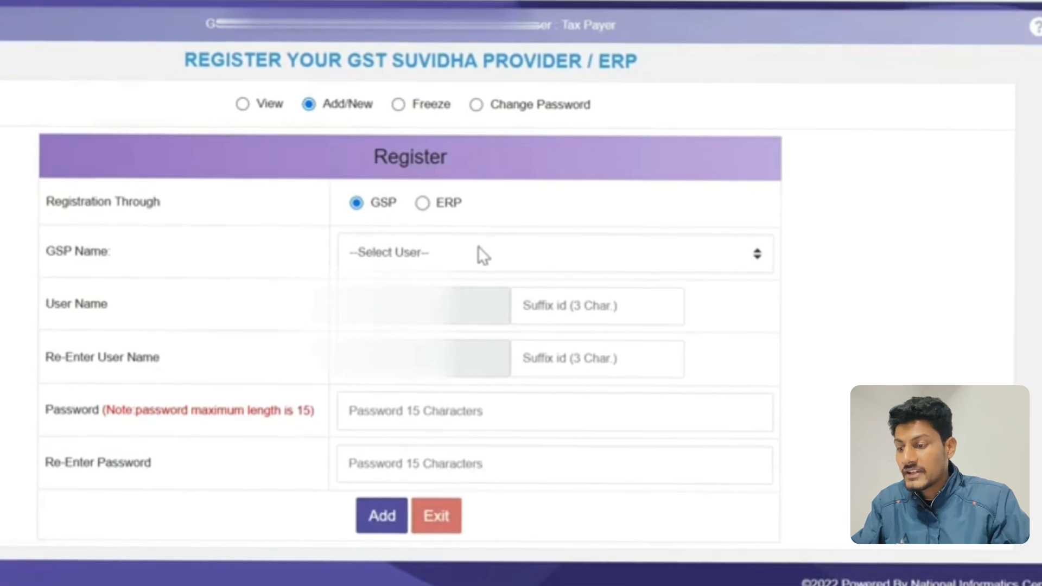
left_click(463, 248)
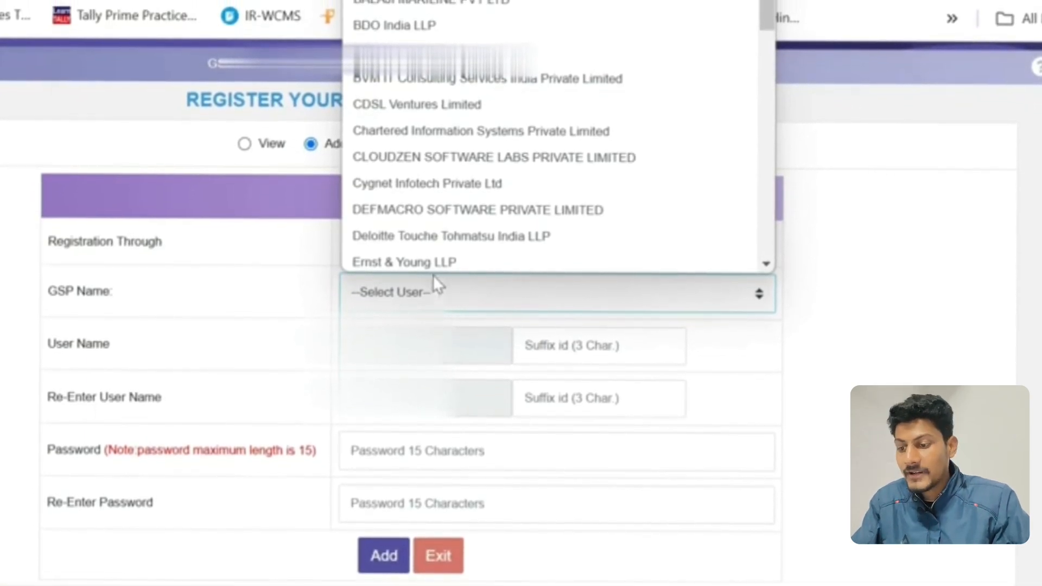
scroll(439, 163, "down", 10)
left_click(442, 25)
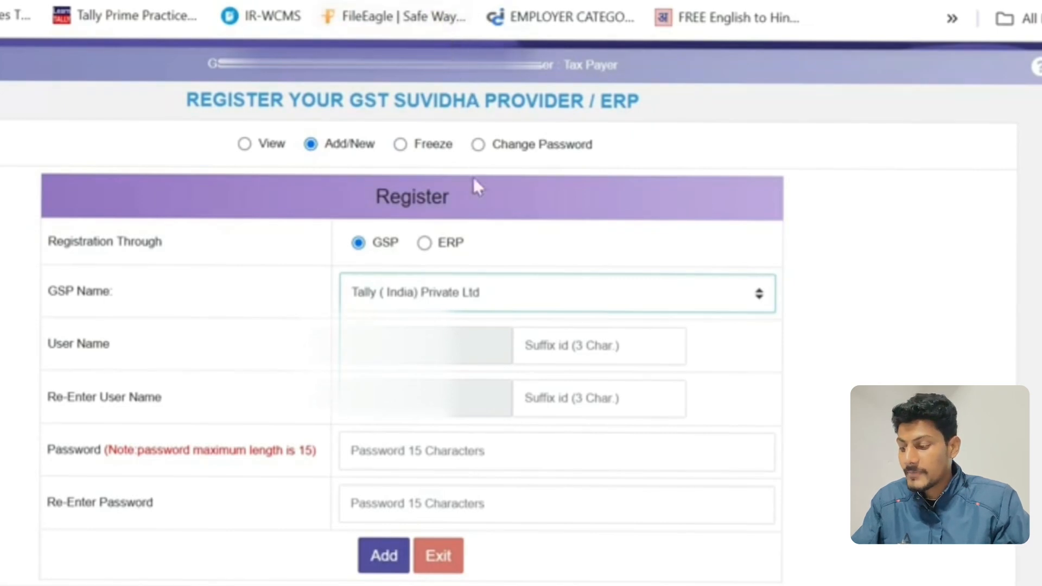
left_click(447, 247)
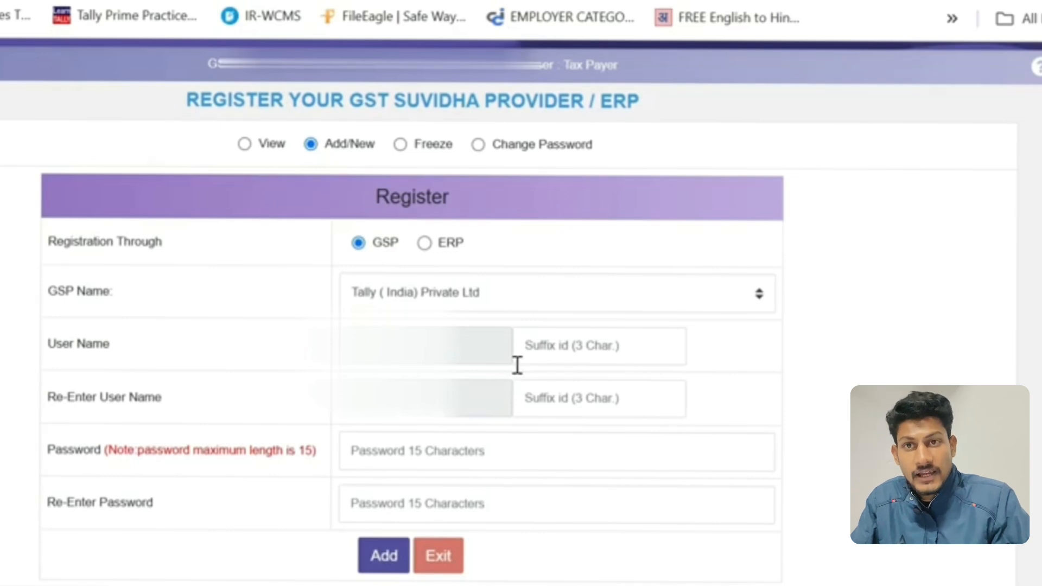
Step: Enter and repeat the user name suffix 123 and the account password, then add the GSP registration and acknowledge it
left_click(568, 348)
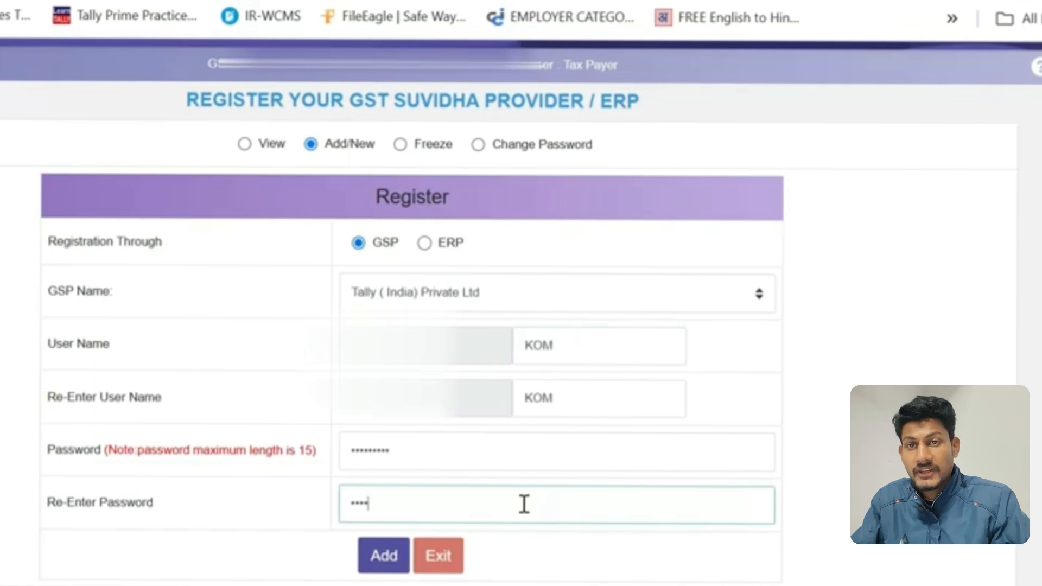
type("****")
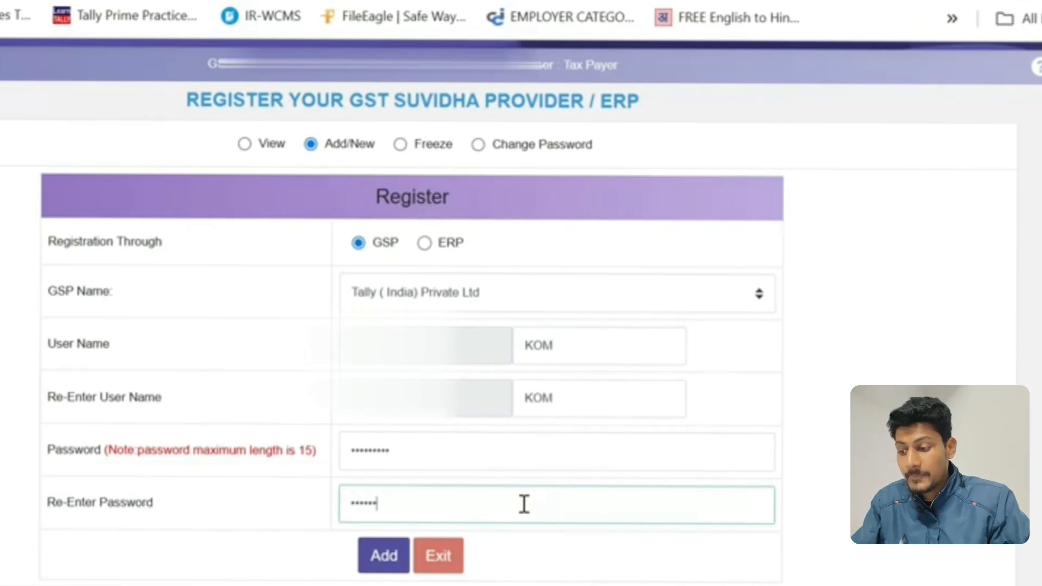
type("*")
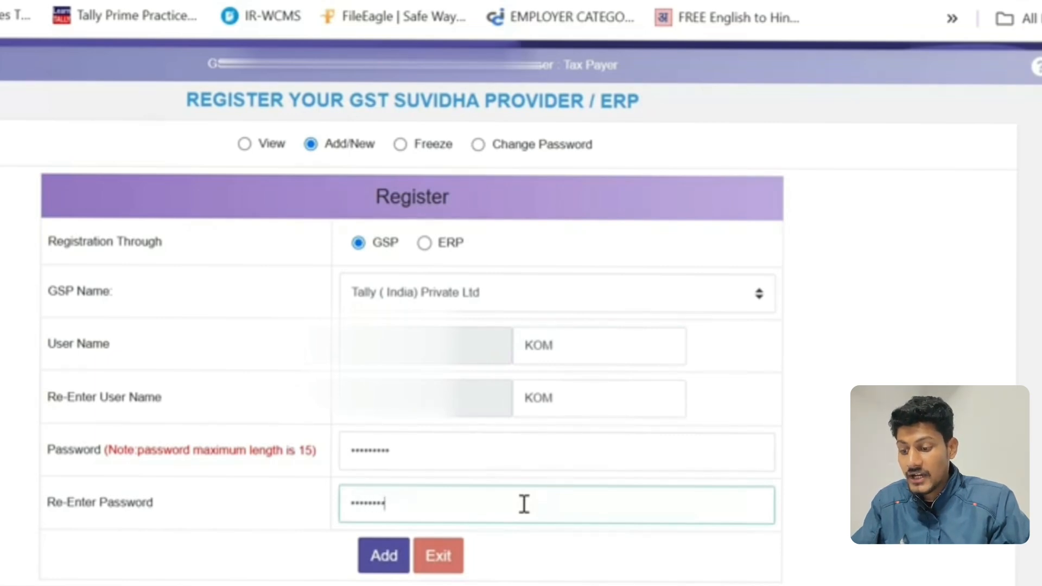
type("*")
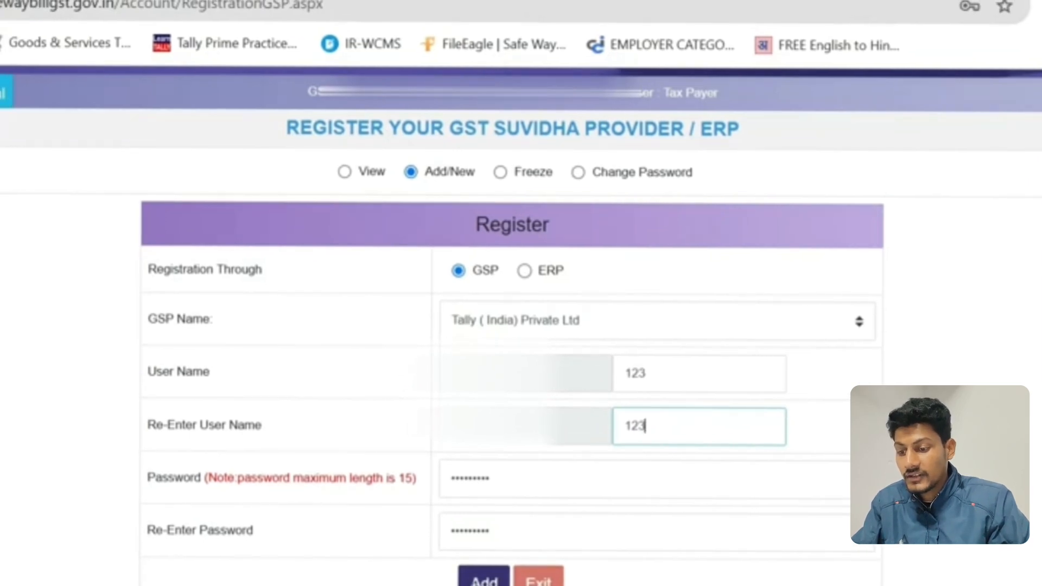
left_click(483, 579)
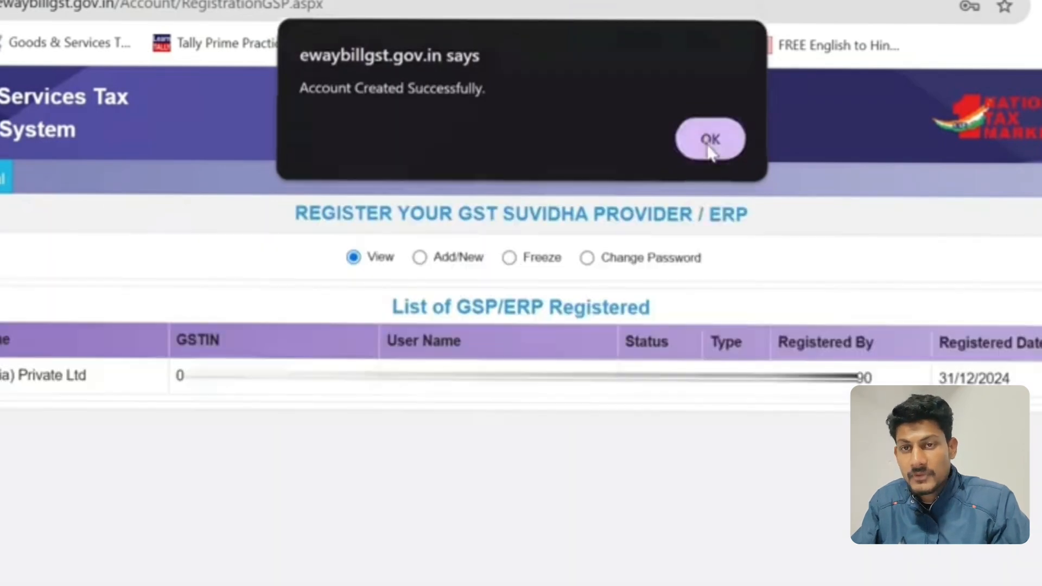
left_click(710, 145)
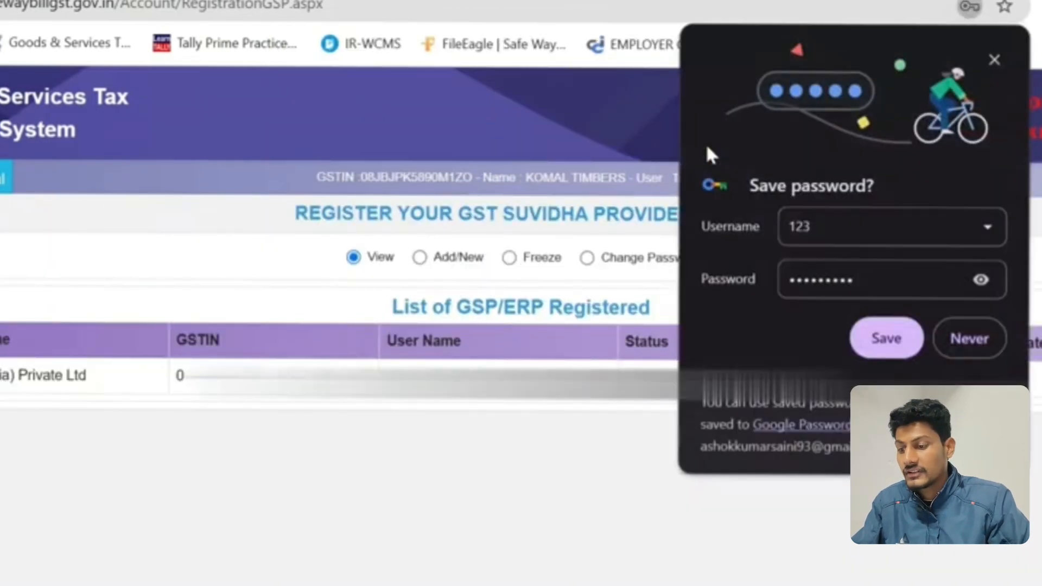
Step: Decline saving the portal password in the browser, then switch to TallyPrime and complete the e-Way Bill login with username and password
left_click(967, 338)
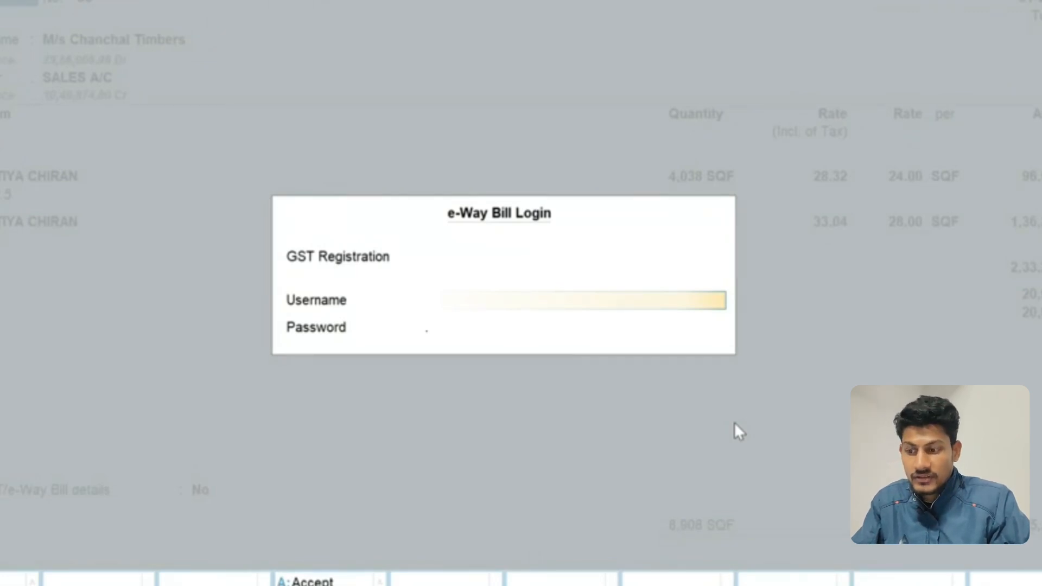
key("Return")
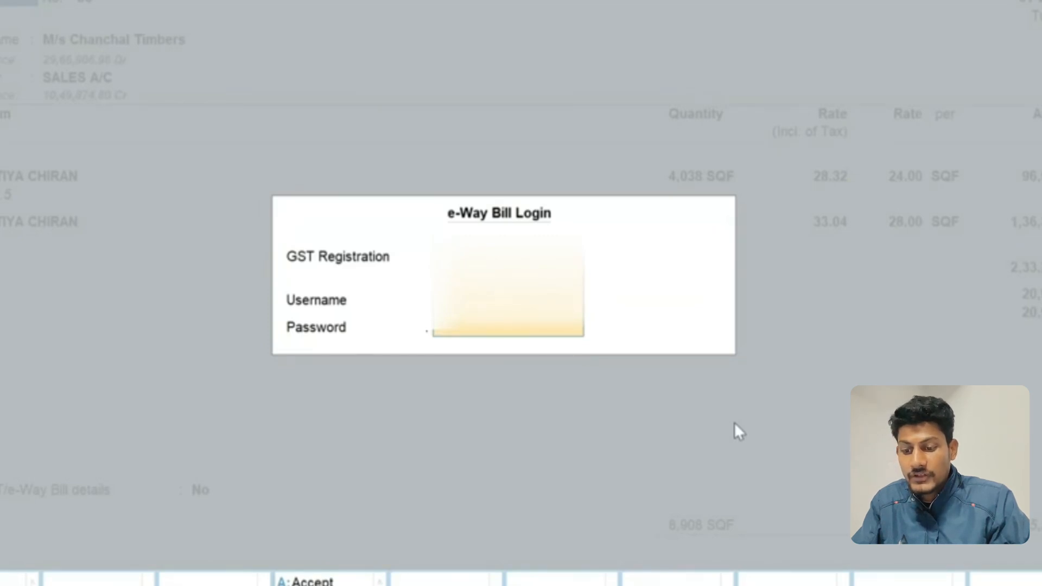
key("Return")
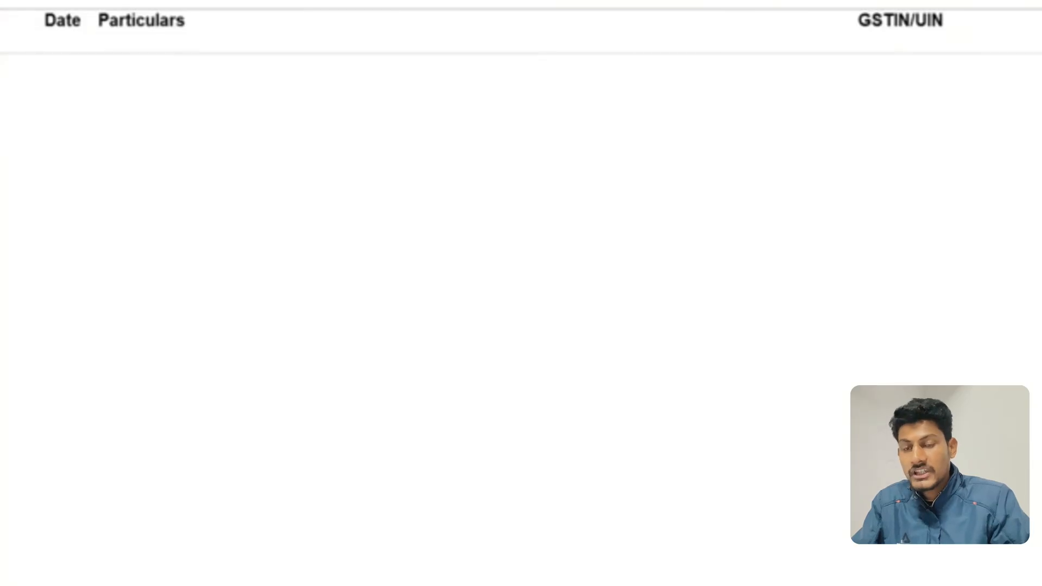
key("Escape")
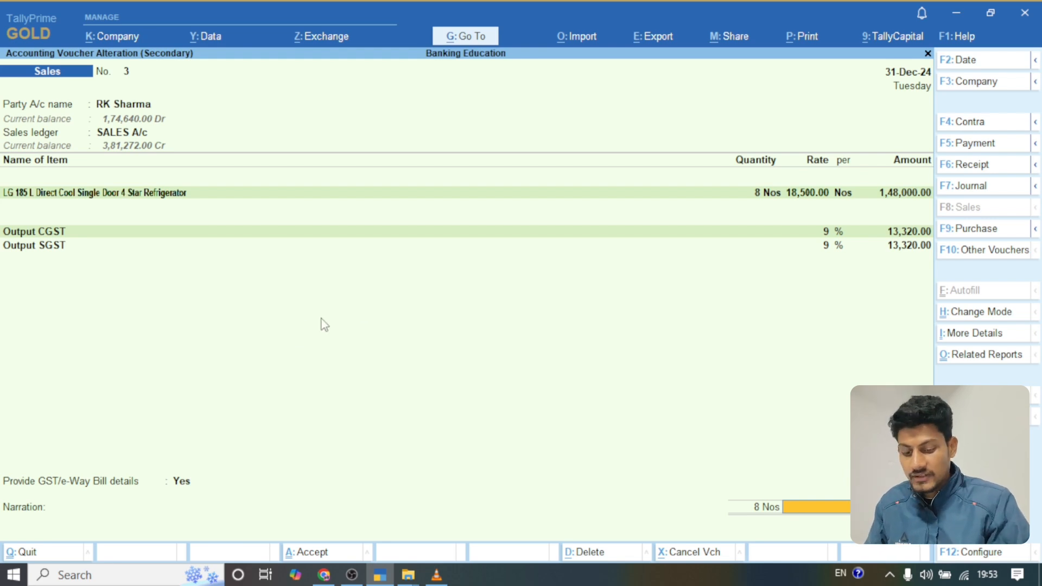
Step: Accept the 31-Dec-24 sales voucher, keeping New Ref as the customer's bill-wise reference for the full invoice amount
key("Return")
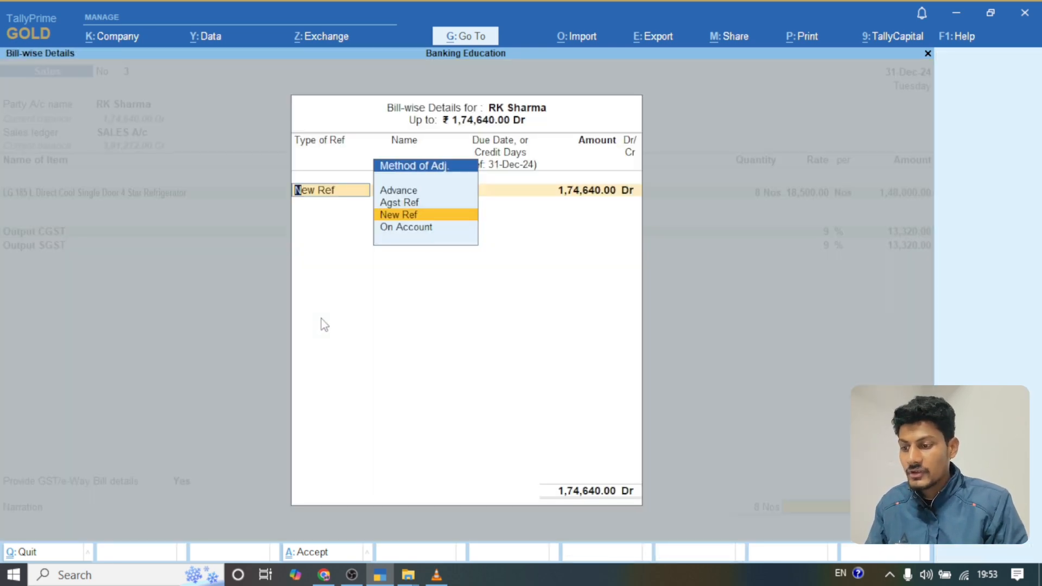
key("Return")
key("Return")
key("Return")
key("Return")
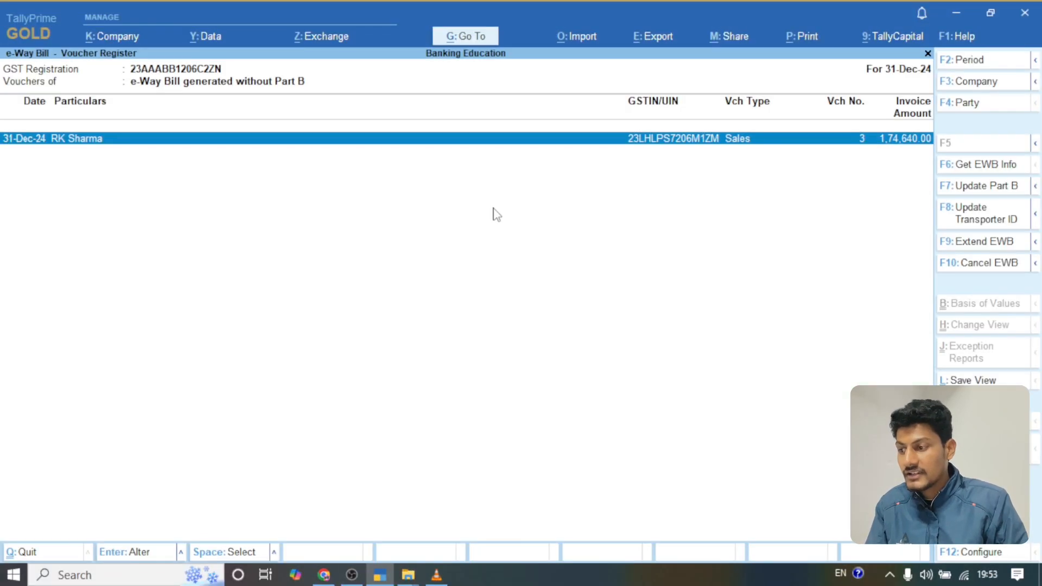
Step: Leave the e-Way Bill voucher register and GST reports, and open the Day Book from the Gateway of Tally
key("Escape")
key("Escape")
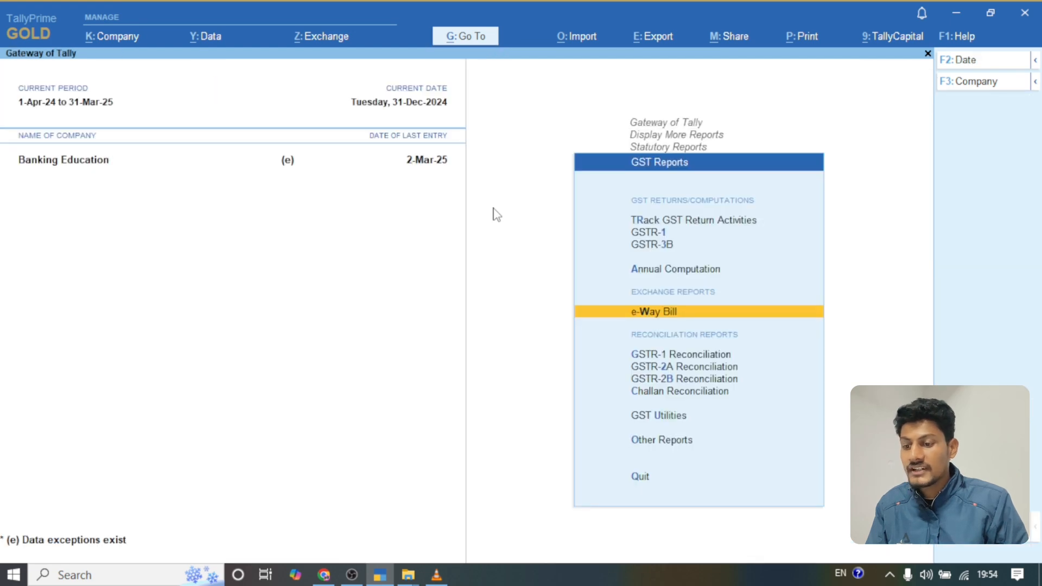
key("Escape")
key("Escape")
key("Up")
key("Up")
key("Up")
key("Up")
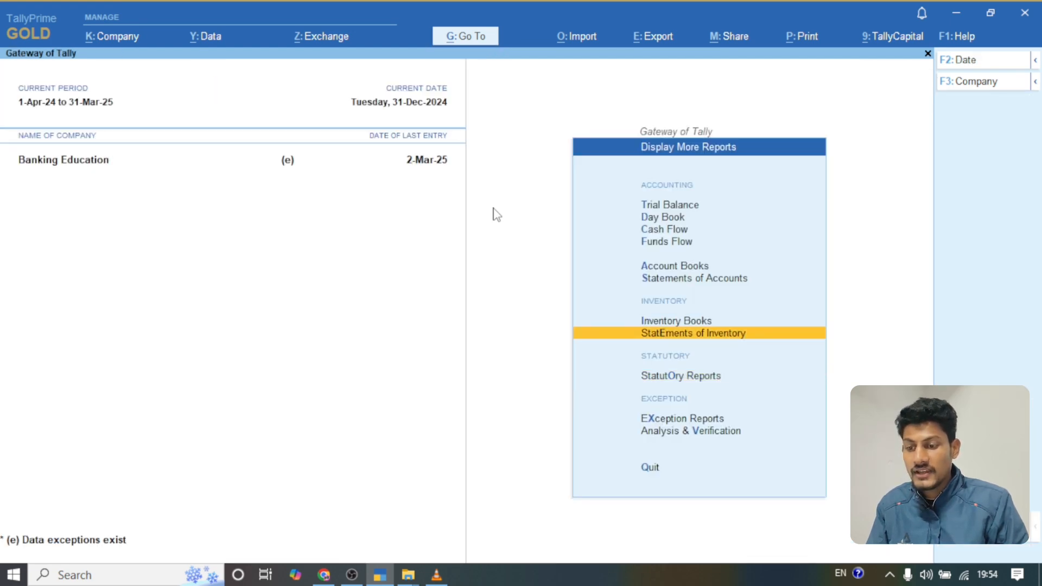
key("Escape")
key("Up")
key("Up")
key("Up")
key("Up")
key("Up")
key("Up")
key("Up")
key("Up")
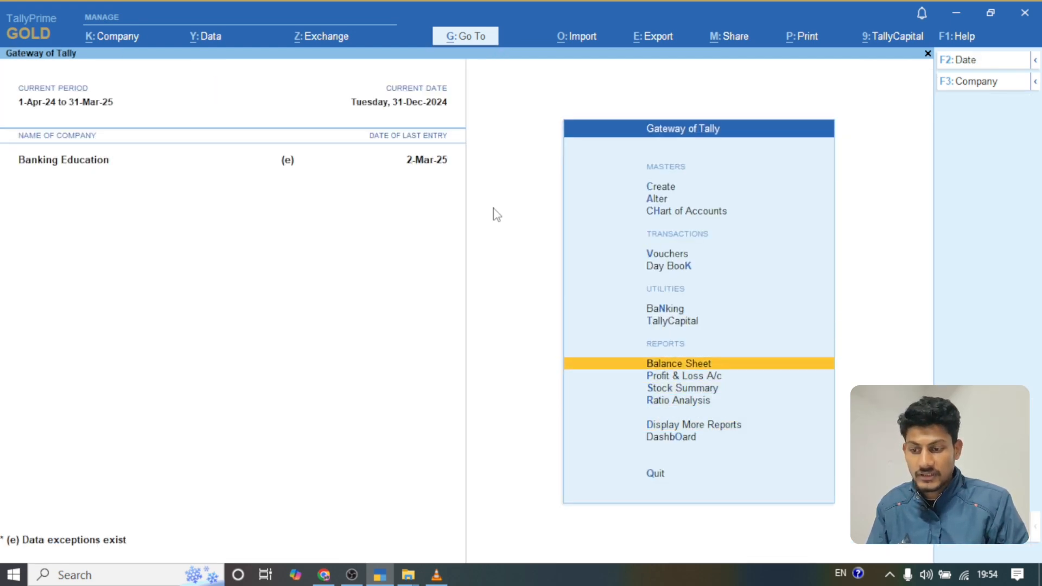
key("k")
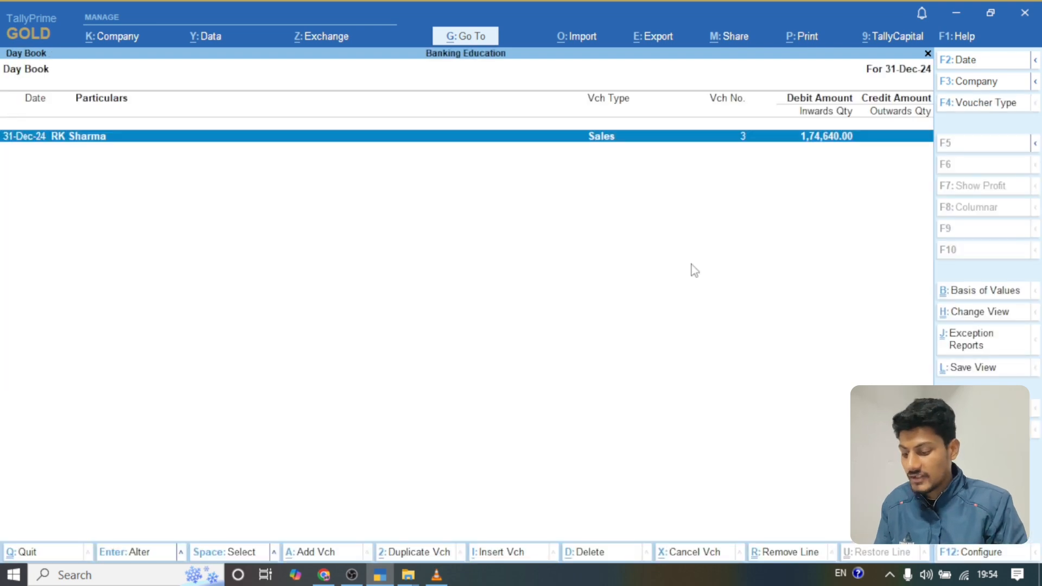
Step: Open the 31-Dec-24 sales voucher from the Day Book and preview its Tax Invoice printout with the e-Way Bill number
key("Return")
key("alt+p")
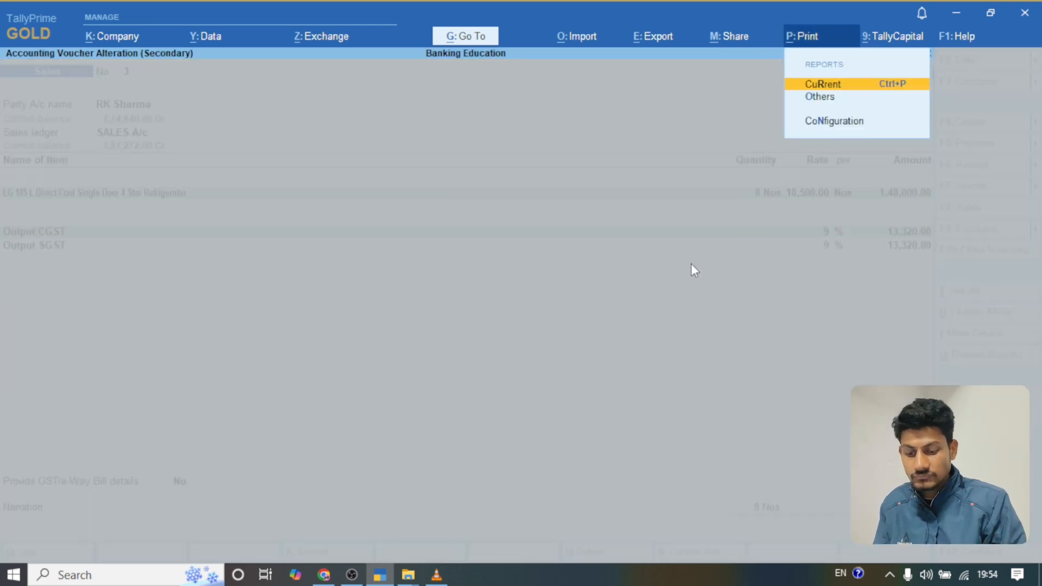
key("Return")
key("Left")
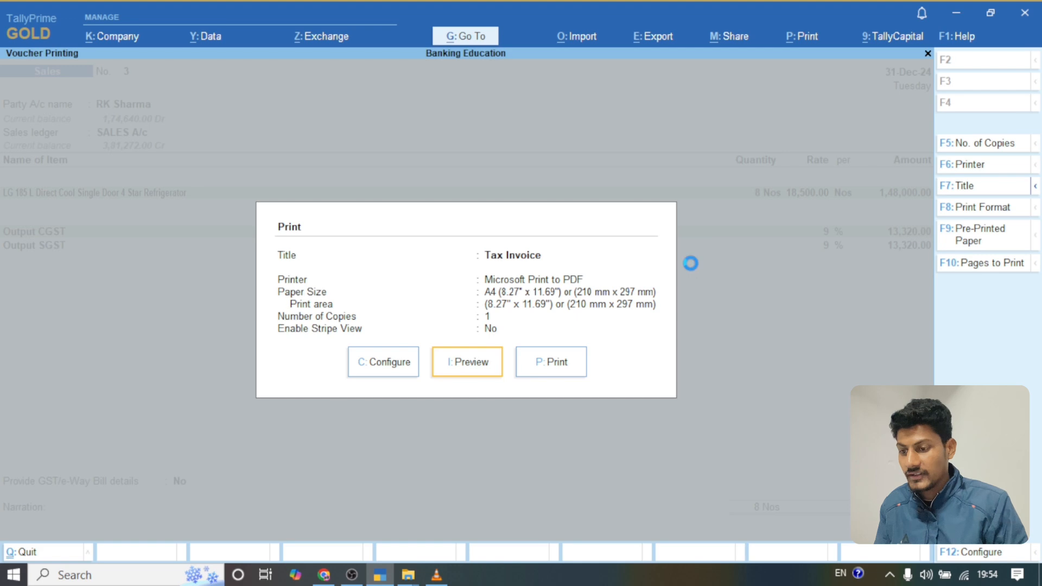
key("Return")
key("Return")
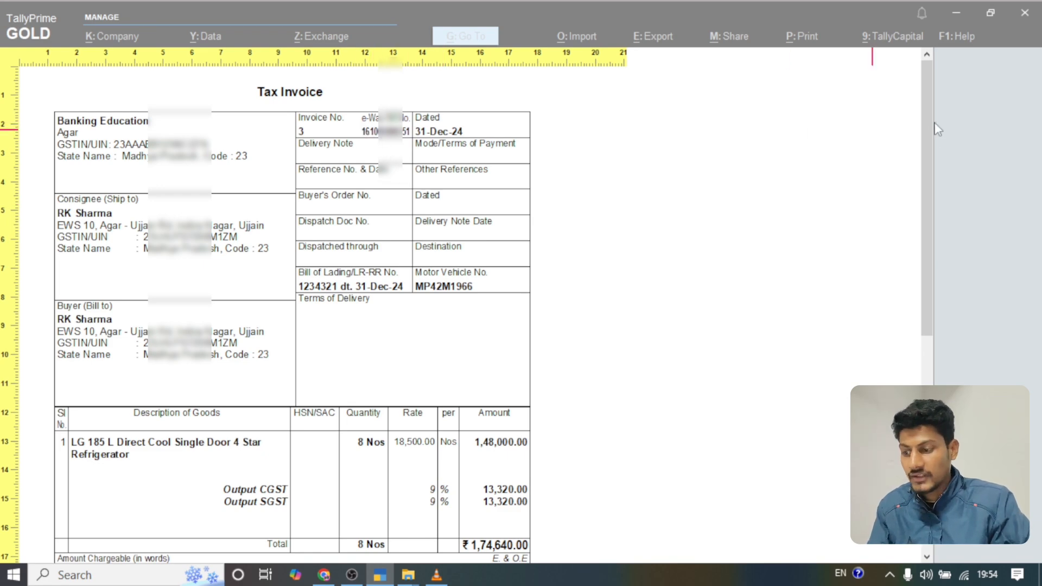
left_click_drag(933, 128, 968, 239)
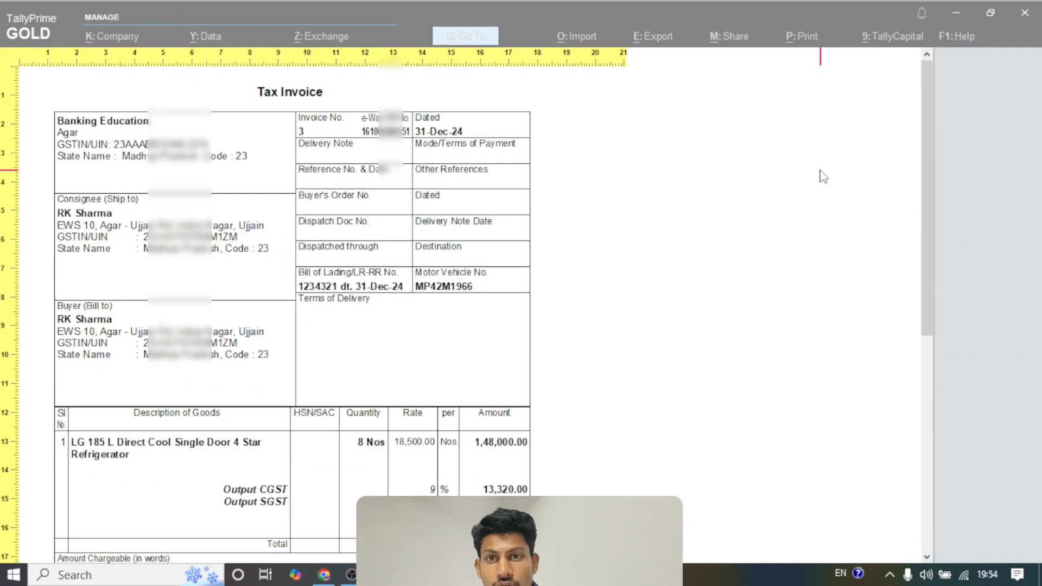